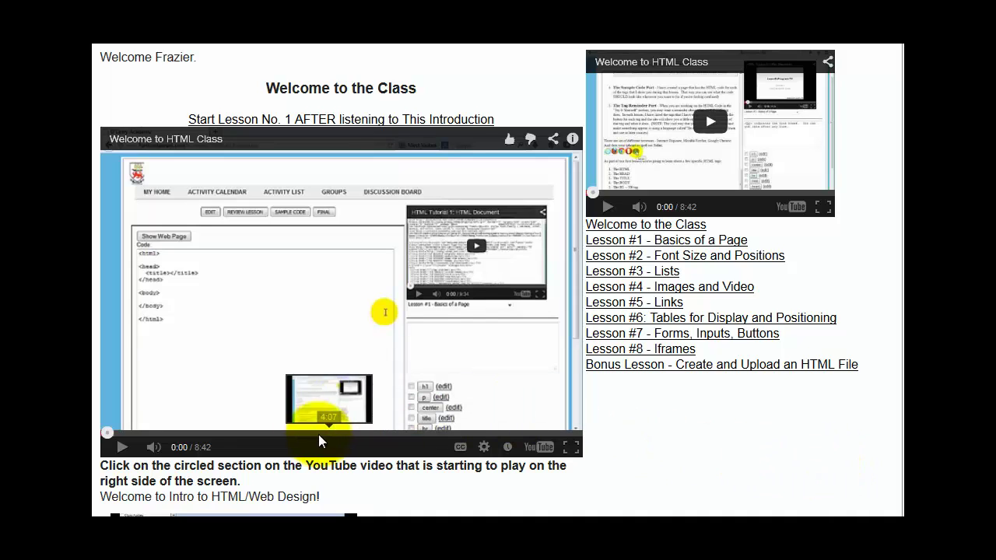
Step: Play the introduction video briefly, pause it, and switch it to full screen
{"action": "left_click", "coordinate": [123, 450]}
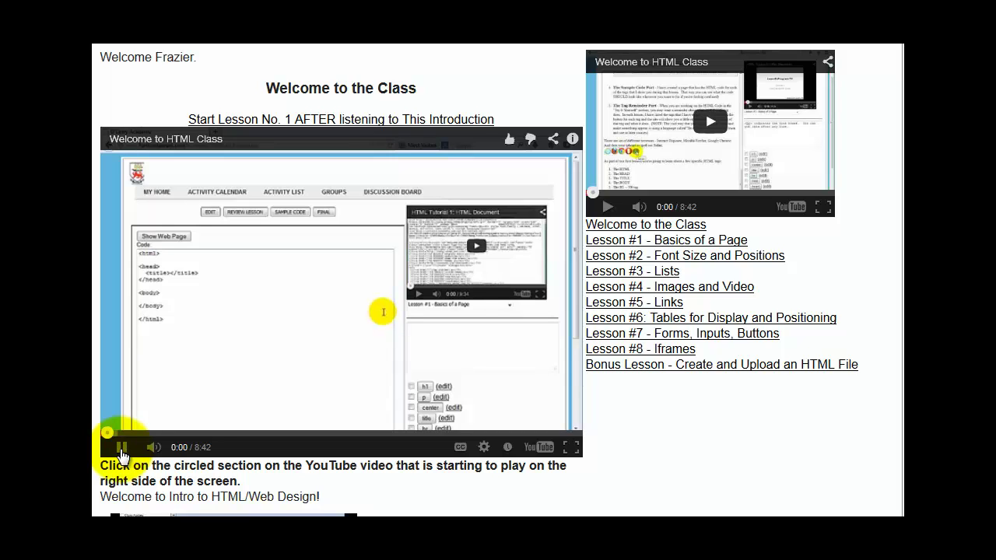
{"action": "left_click", "coordinate": [122, 449]}
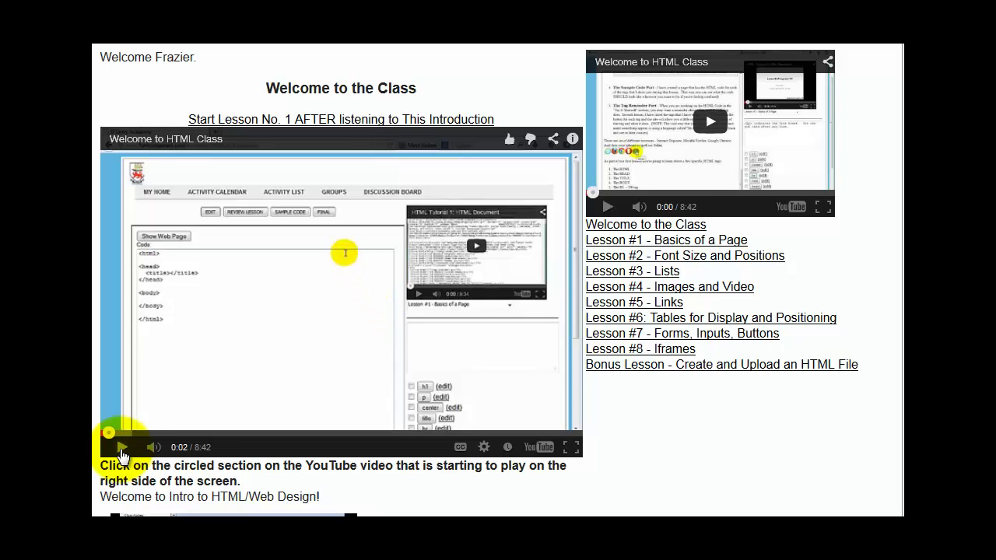
{"action": "left_click", "coordinate": [571, 450]}
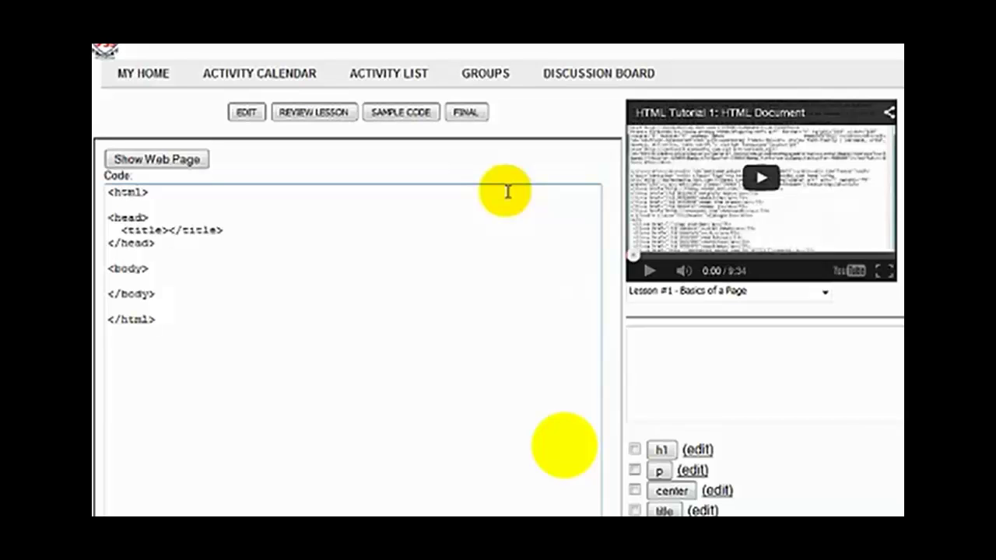
Step: Exit full screen and scroll through the welcome page's lesson instructions
{"action": "key", "text": "Escape"}
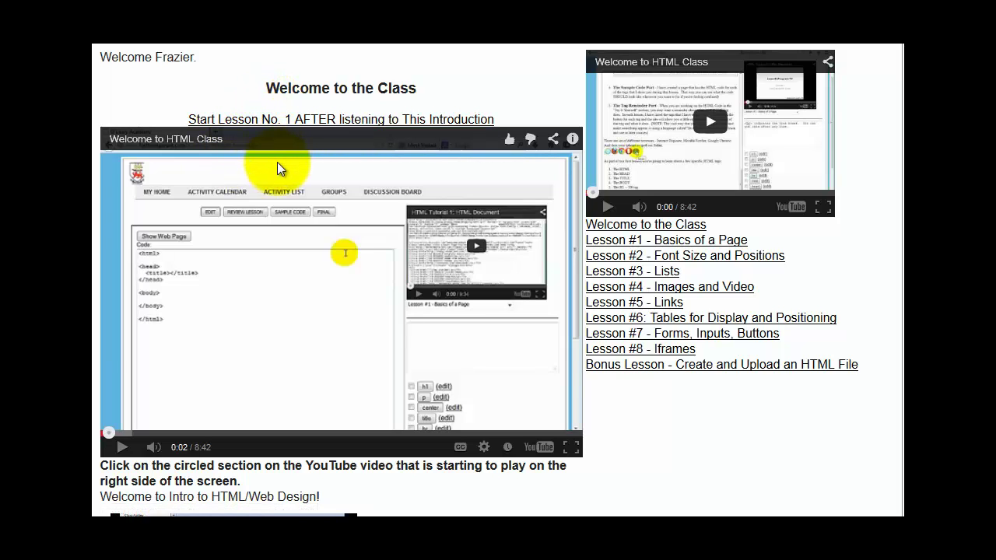
{"action": "scroll", "coordinate": [362, 184], "scroll_direction": "down", "scroll_amount": 3}
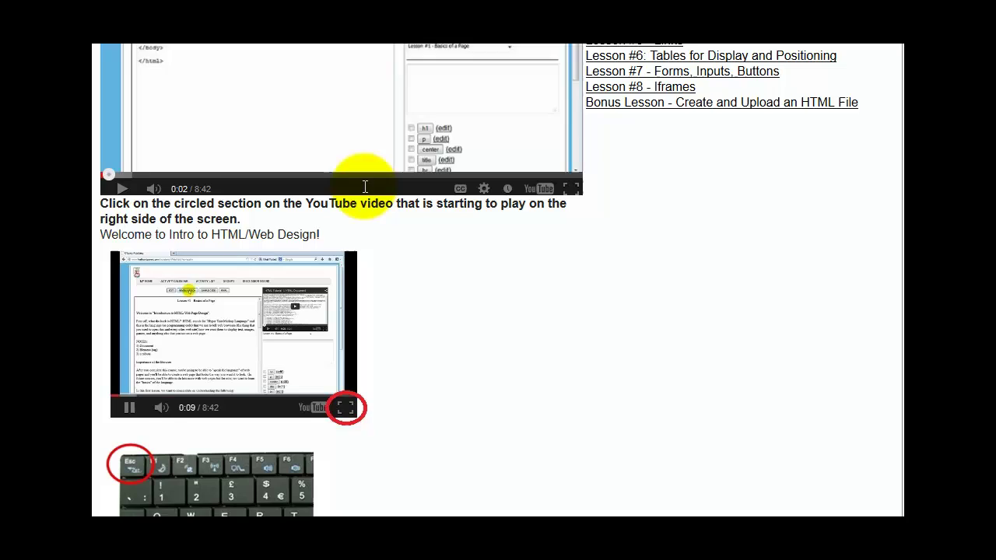
{"action": "scroll", "coordinate": [364, 187], "scroll_direction": "down", "scroll_amount": 5}
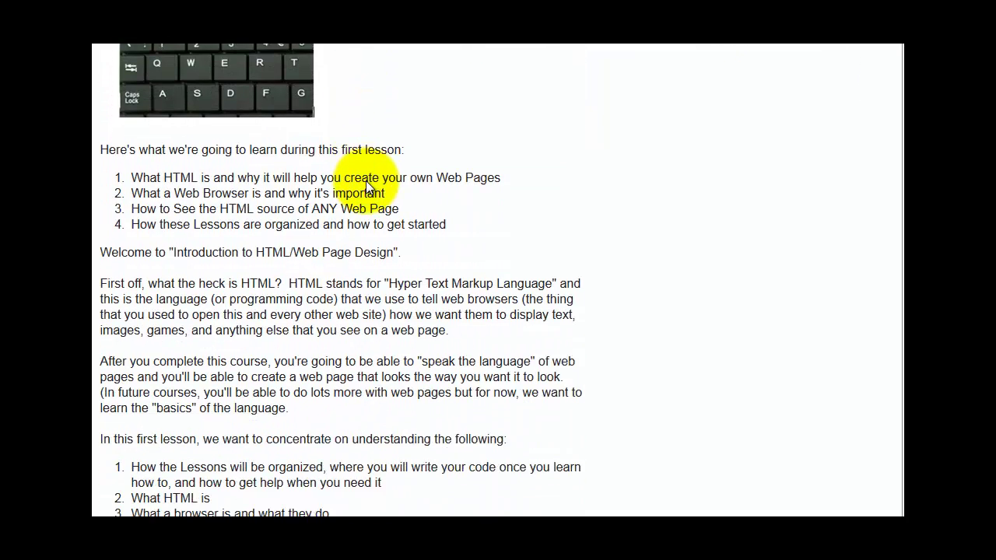
{"action": "scroll", "coordinate": [366, 181], "scroll_direction": "down", "scroll_amount": 1}
{"action": "scroll", "coordinate": [367, 180], "scroll_direction": "up", "scroll_amount": 6}
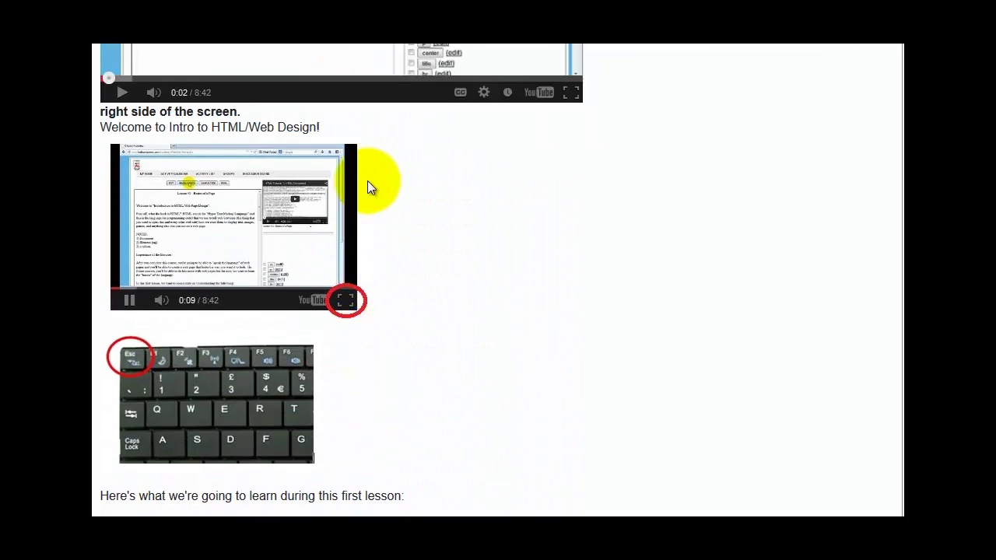
{"action": "scroll", "coordinate": [367, 180], "scroll_direction": "up", "scroll_amount": 4}
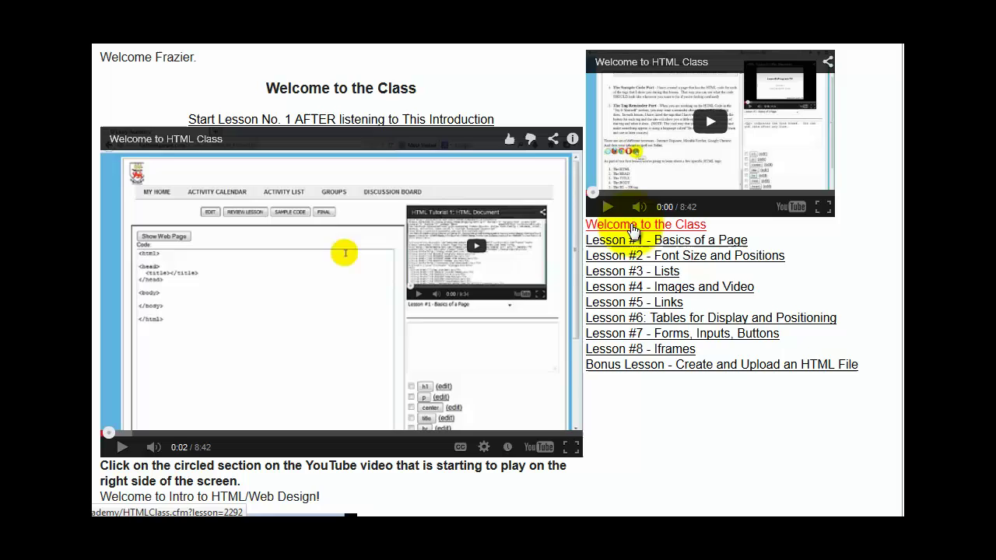
Step: Open Lesson #1 - Basics of a Page, pause its video at 0:01, and read the tags and assignment
{"action": "left_click", "coordinate": [366, 121]}
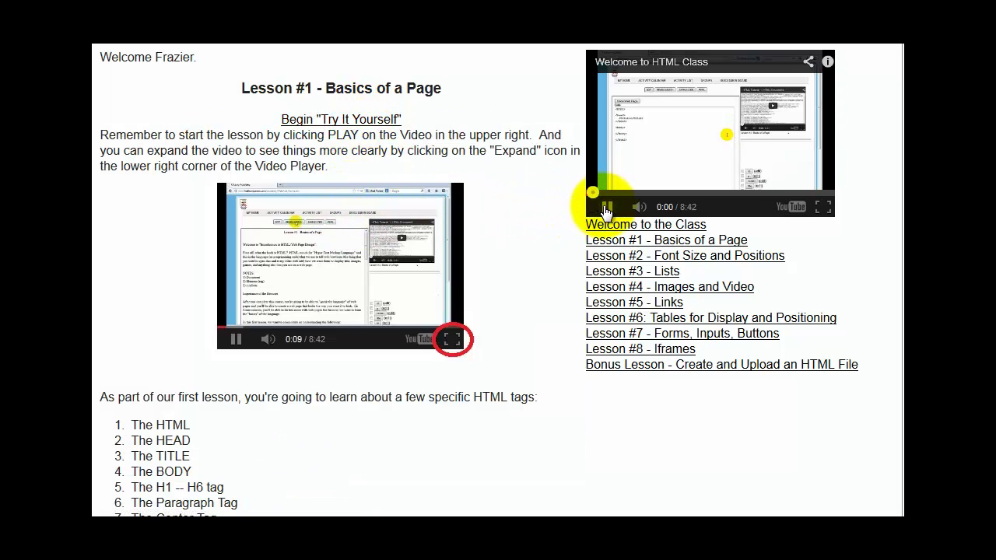
{"action": "left_click", "coordinate": [606, 209]}
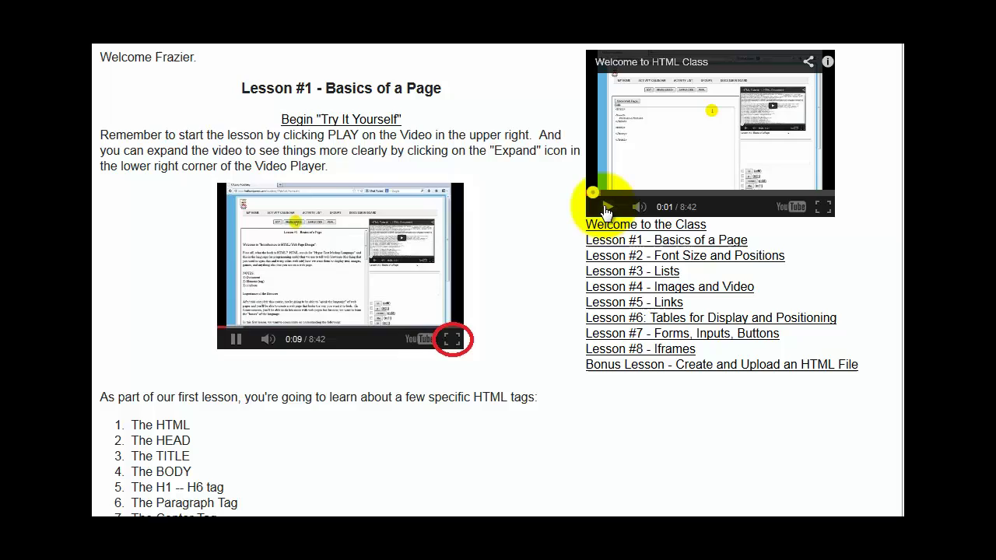
{"action": "scroll", "coordinate": [493, 182], "scroll_direction": "down", "scroll_amount": 5}
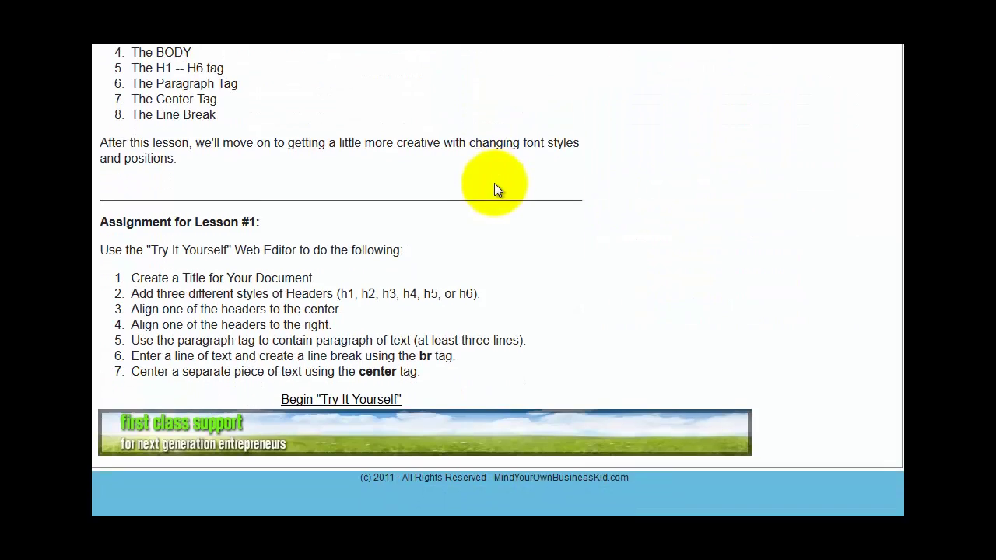
{"action": "scroll", "coordinate": [494, 183], "scroll_direction": "up", "scroll_amount": 4}
{"action": "scroll", "coordinate": [494, 183], "scroll_direction": "up", "scroll_amount": 4}
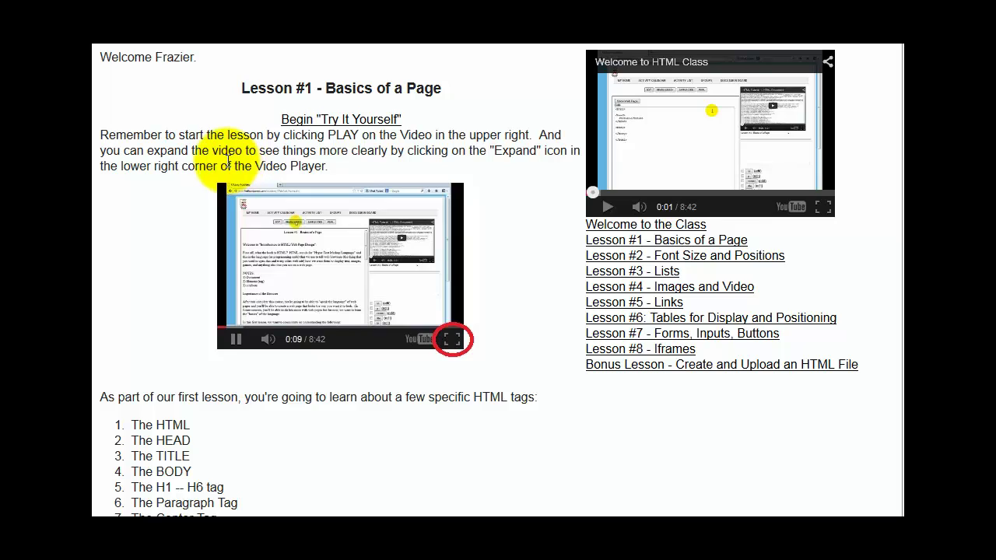
{"action": "scroll", "coordinate": [234, 159], "scroll_direction": "down", "scroll_amount": 3}
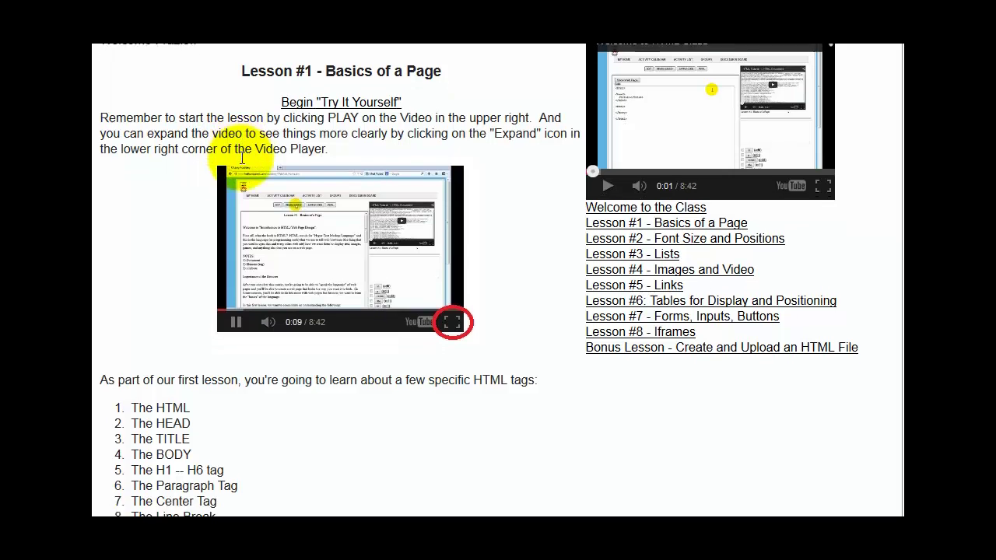
{"action": "scroll", "coordinate": [240, 171], "scroll_direction": "down", "scroll_amount": 5}
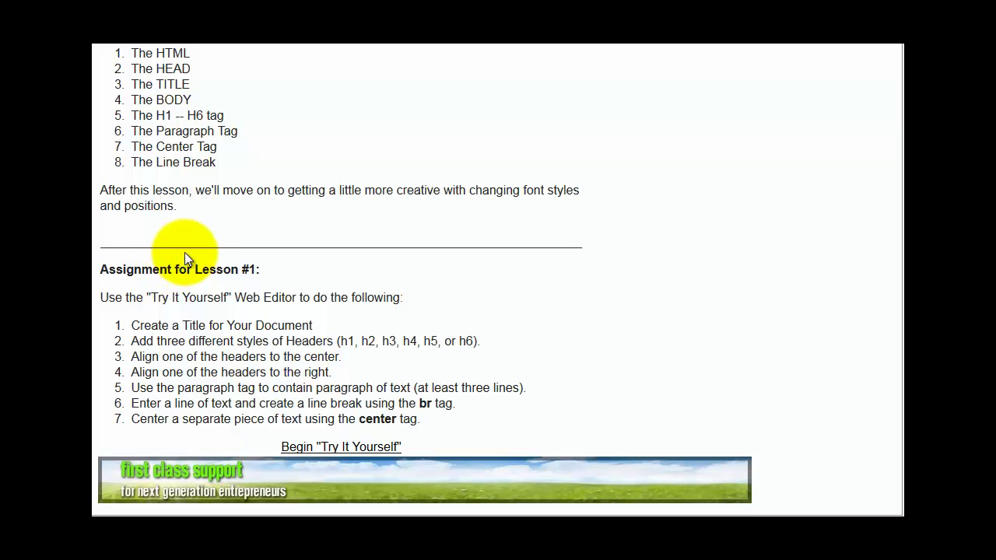
{"action": "scroll", "coordinate": [317, 244], "scroll_direction": "up", "scroll_amount": 4}
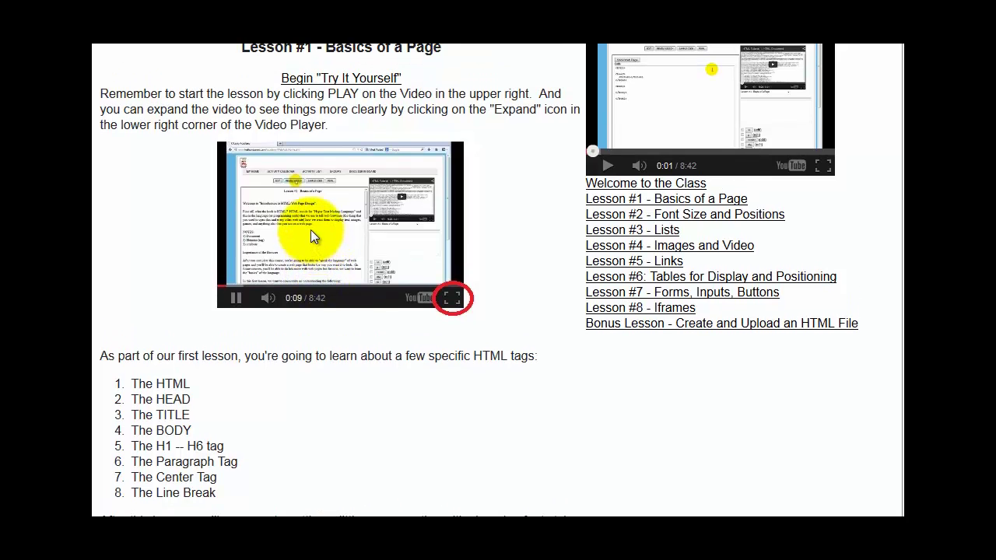
Step: Open the Try It Yourself editor and pause the HTML 1 video at 0:01
{"action": "left_click", "coordinate": [324, 81]}
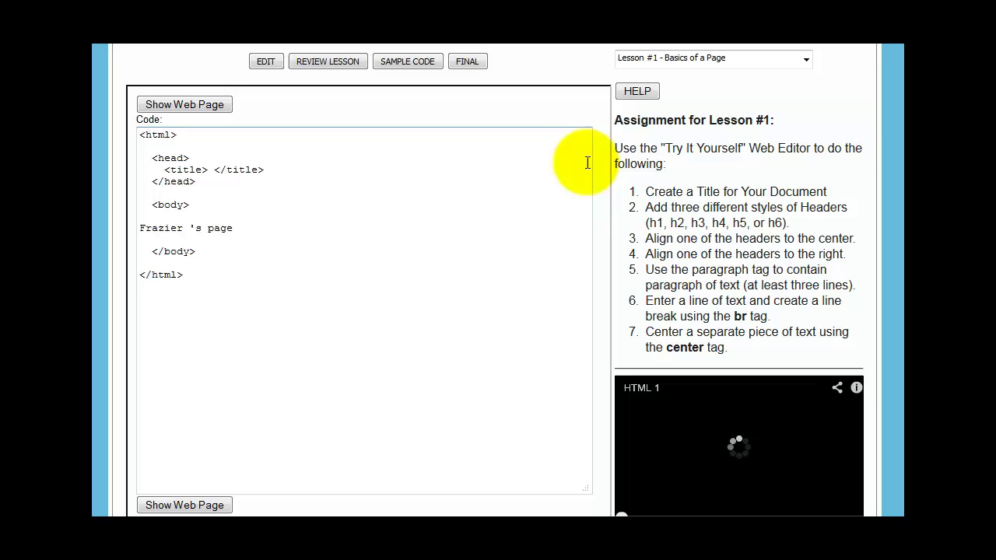
{"action": "scroll", "coordinate": [604, 181], "scroll_direction": "down", "scroll_amount": 1}
{"action": "scroll", "coordinate": [603, 181], "scroll_direction": "down", "scroll_amount": 1}
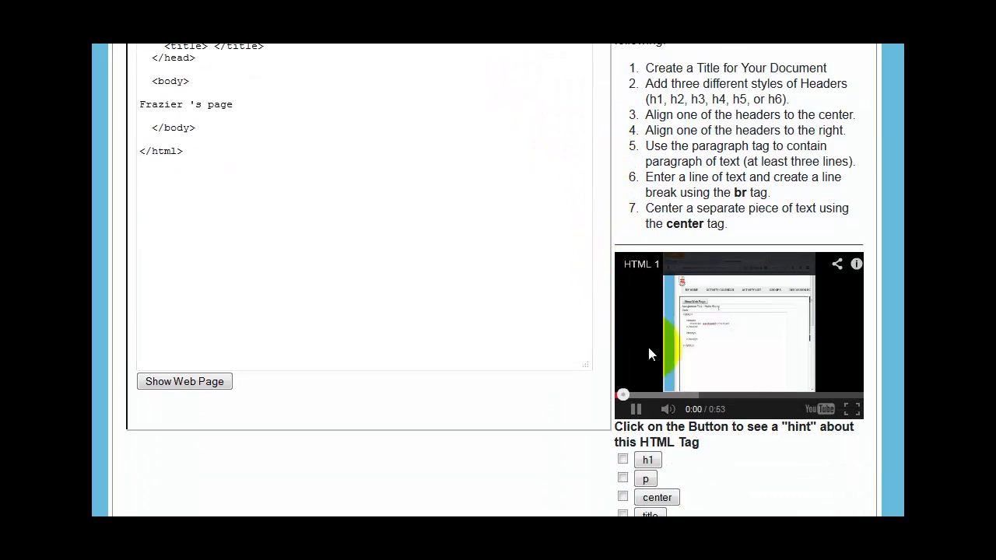
{"action": "left_click", "coordinate": [636, 411]}
{"action": "scroll", "coordinate": [538, 246], "scroll_direction": "up", "scroll_amount": 2}
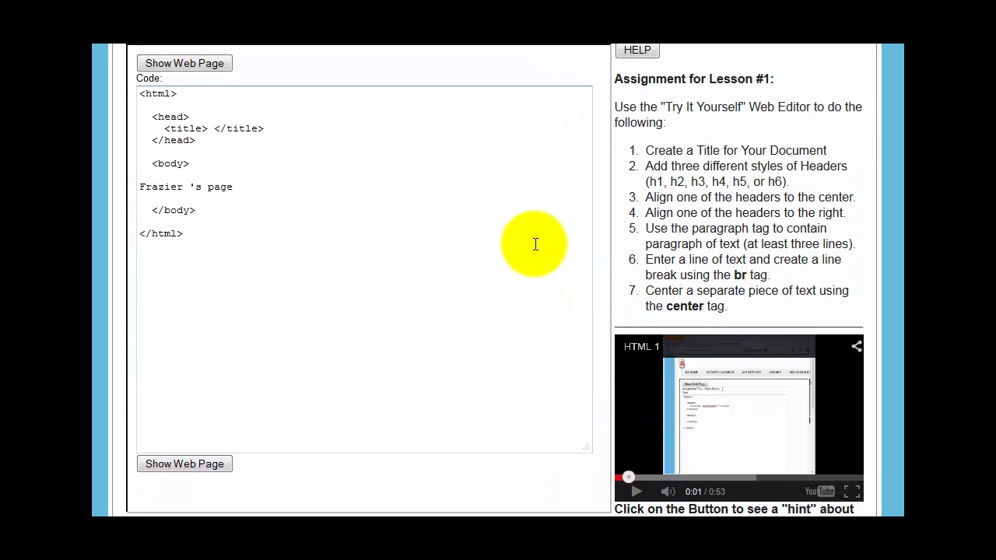
{"action": "scroll", "coordinate": [535, 247], "scroll_direction": "up", "scroll_amount": 1}
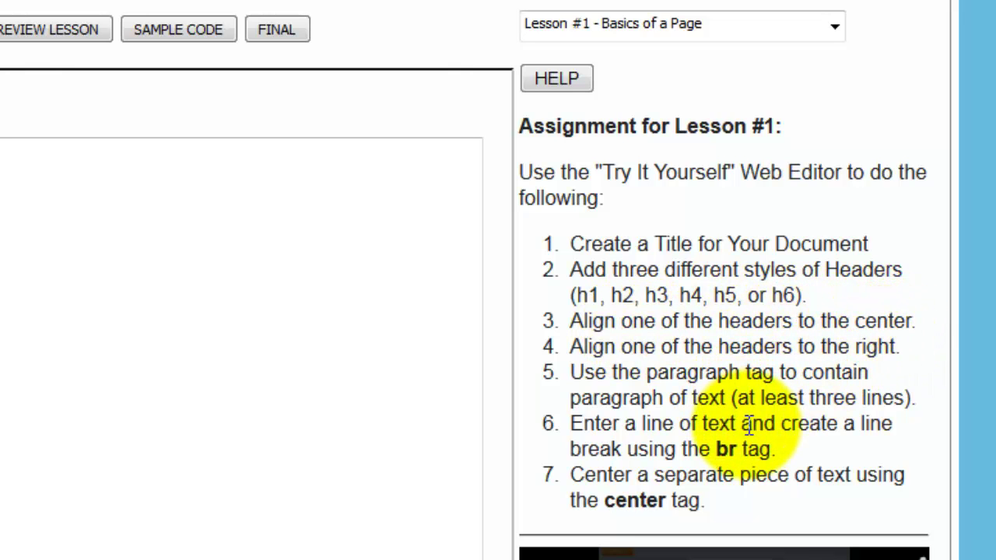
Step: Replace the body placeholder with <center>Align this text</center>, preview it centered, and return to editing
{"action": "left_click_drag", "start_coordinate": [0, 303], "coordinate": [0, 303]}
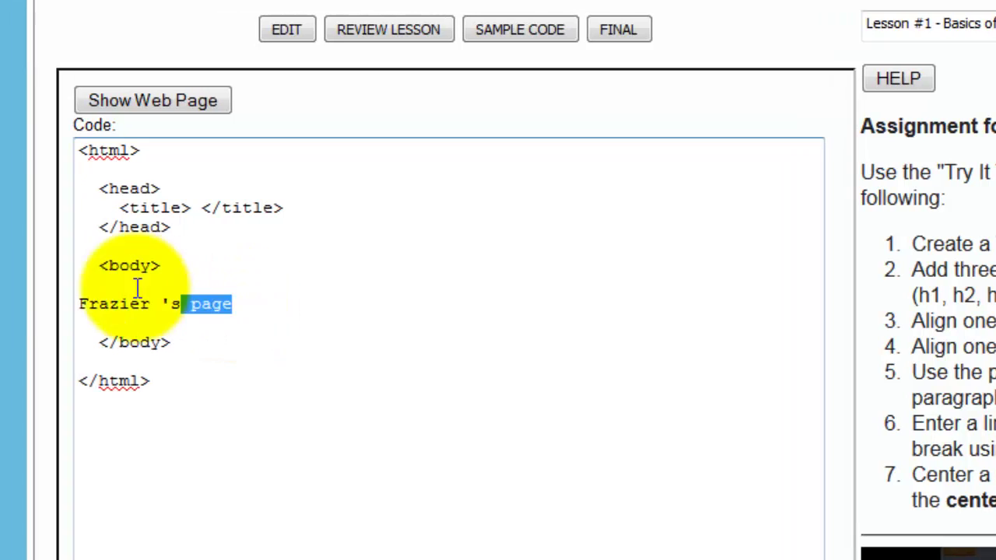
{"action": "left_click_drag", "start_coordinate": [137, 288], "coordinate": [49, 281]}
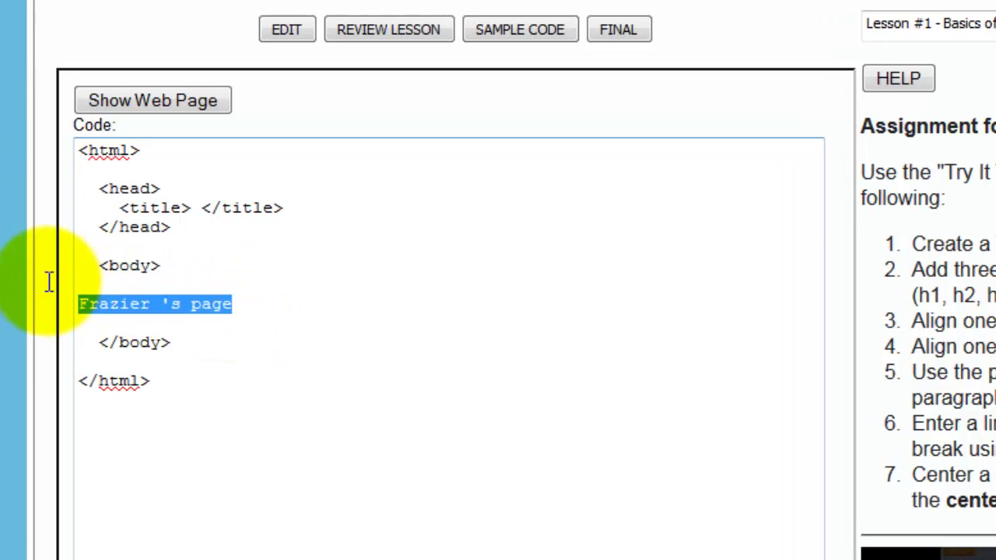
{"action": "key", "text": "BackSpace"}
{"action": "key", "text": "BackSpace"}
{"action": "key", "text": "Return"}
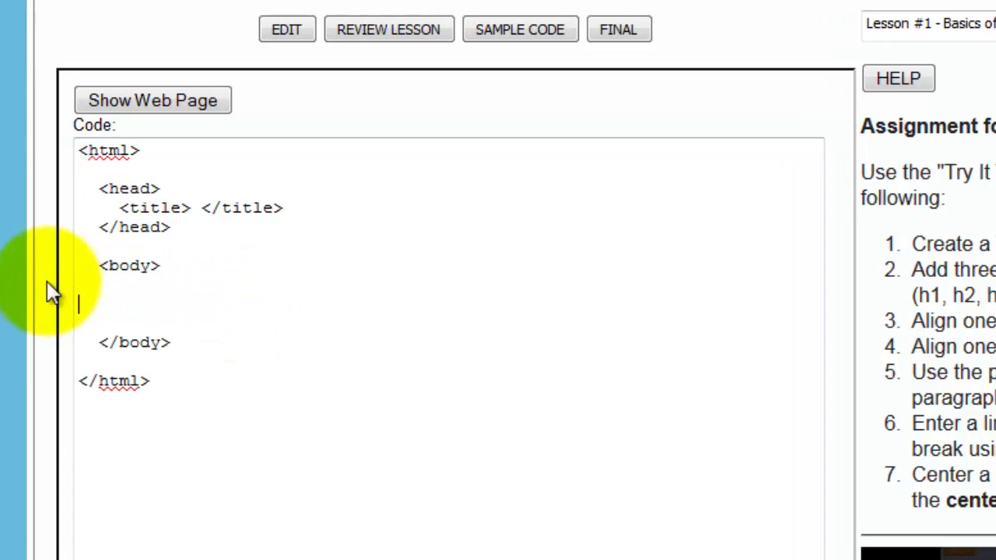
{"action": "type", "text": "<center><"}
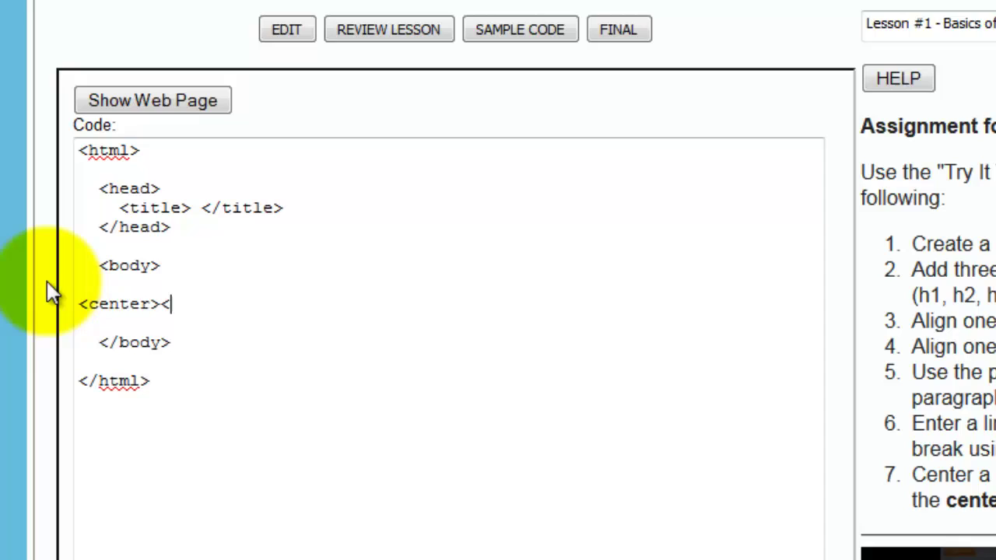
{"action": "type", "text": "/center>"}
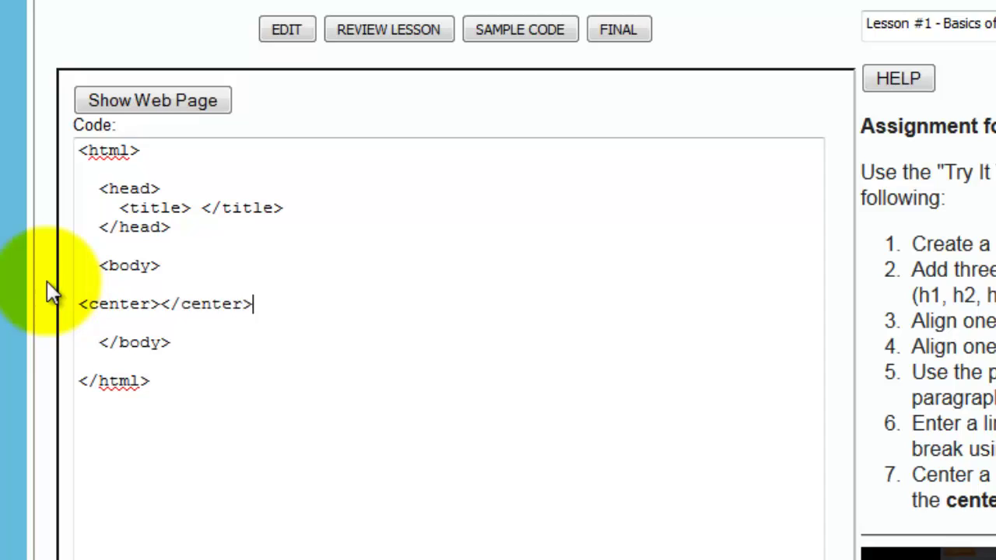
{"action": "key", "text": "Left"}
{"action": "key", "text": "Left"}
{"action": "key", "text": "Left"}
{"action": "key", "text": "Left"}
{"action": "key", "text": "Left"}
{"action": "key", "text": "Left"}
{"action": "key", "text": "Left"}
{"action": "key", "text": "Left"}
{"action": "key", "text": "Left"}
{"action": "type", "text": "Align this text"}
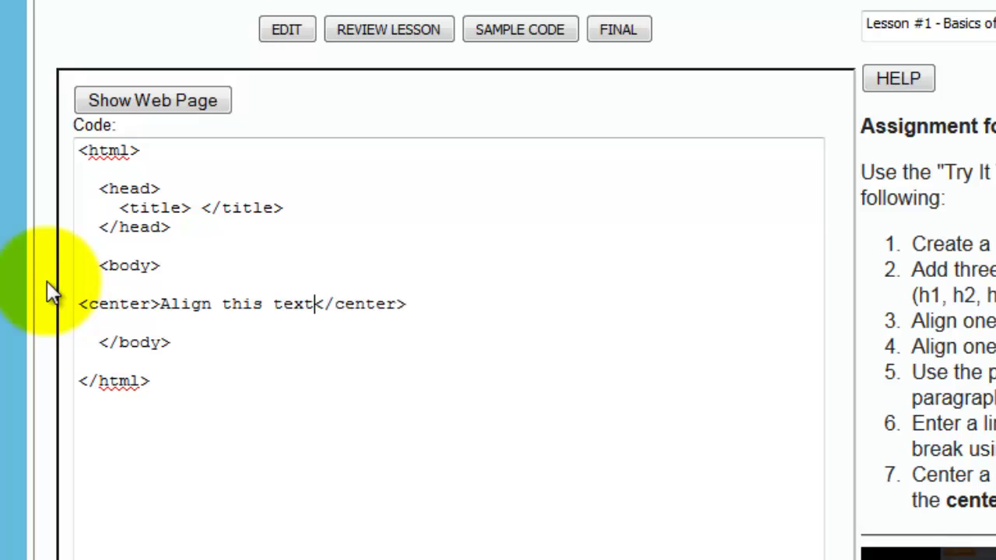
{"action": "left_click", "coordinate": [154, 102]}
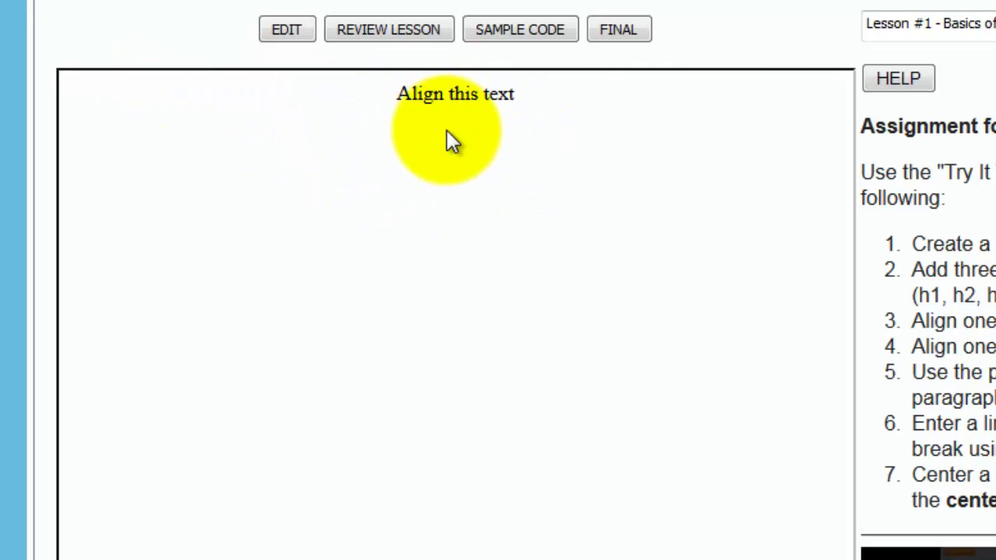
{"action": "left_click", "coordinate": [285, 35]}
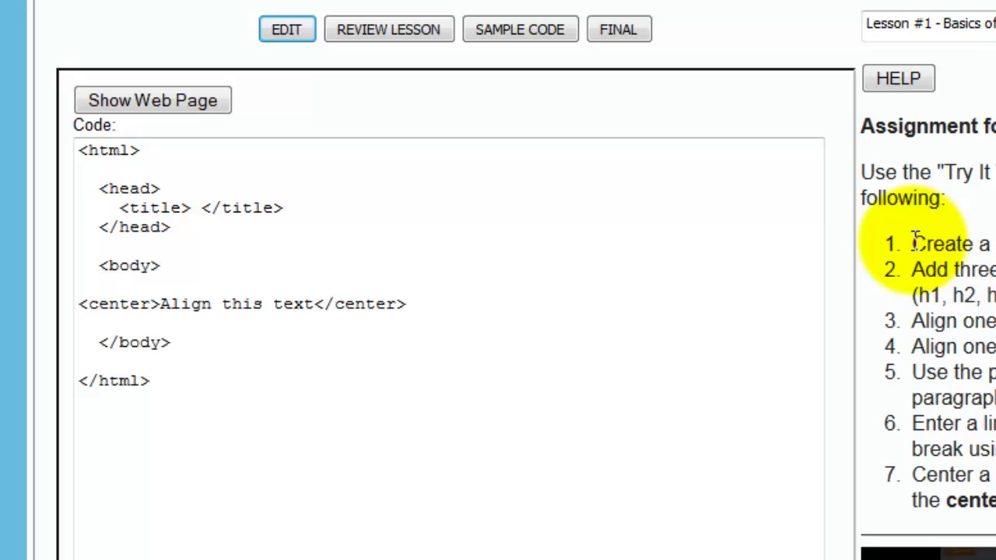
Step: Highlight the assignment list from 'Create a Title' to 'the center tag', then scroll back up
{"action": "left_click_drag", "start_coordinate": [916, 239], "coordinate": [993, 502]}
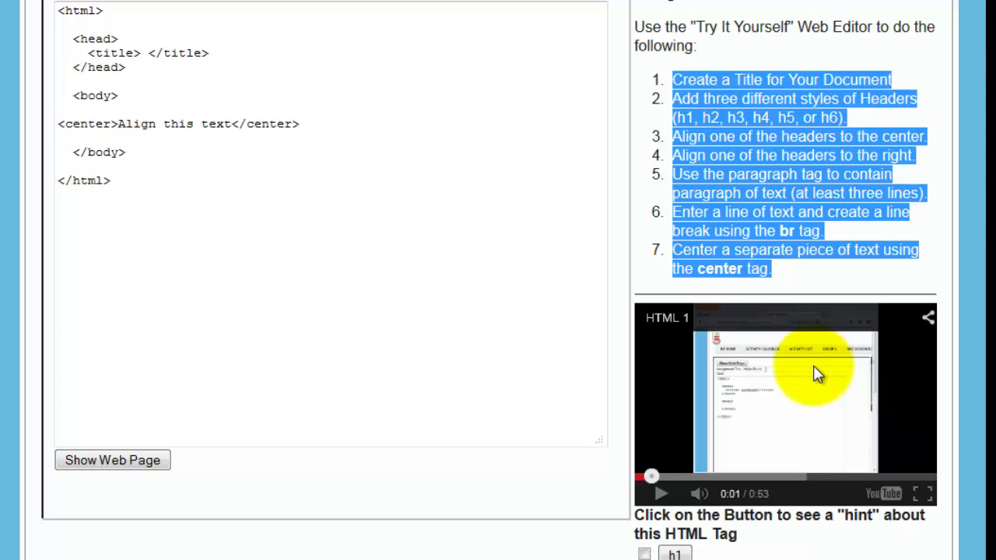
{"action": "scroll", "coordinate": [788, 340], "scroll_direction": "up", "scroll_amount": 3}
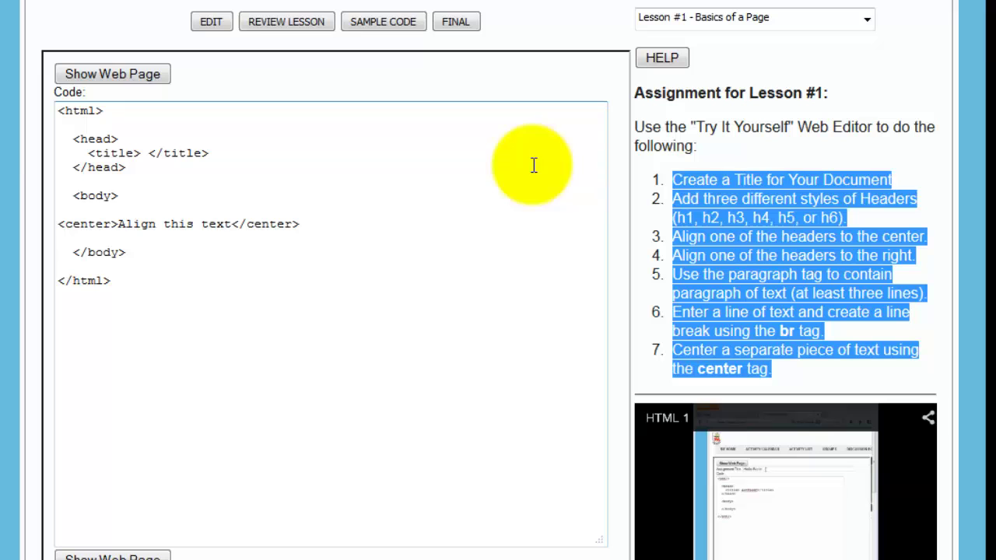
{"action": "left_click", "coordinate": [286, 21]}
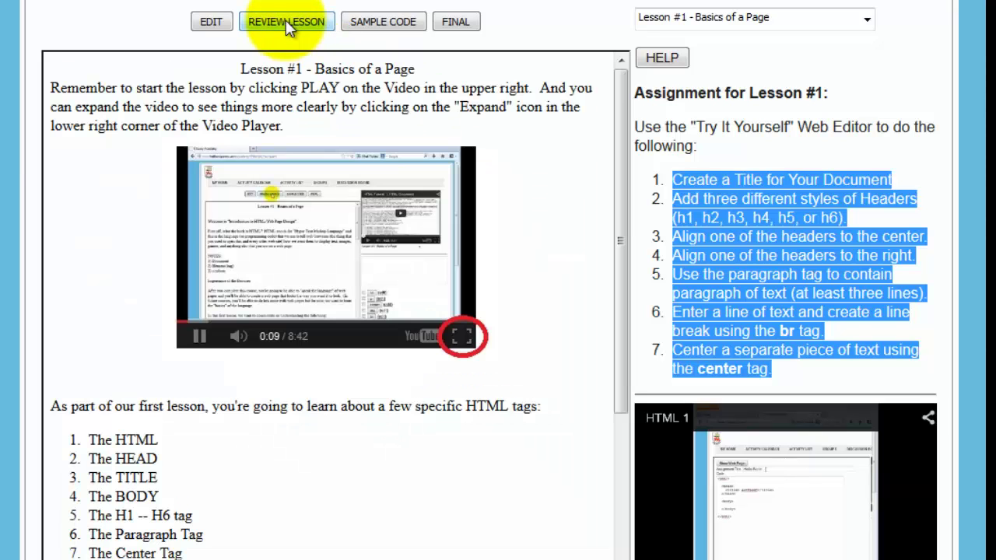
{"action": "scroll", "coordinate": [525, 198], "scroll_direction": "down", "scroll_amount": 3}
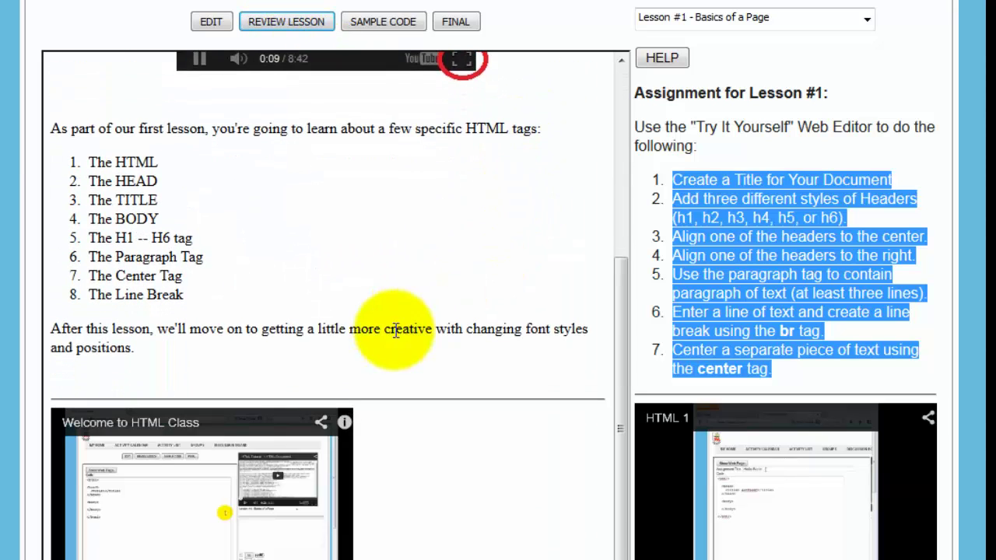
{"action": "scroll", "coordinate": [342, 364], "scroll_direction": "down", "scroll_amount": 3}
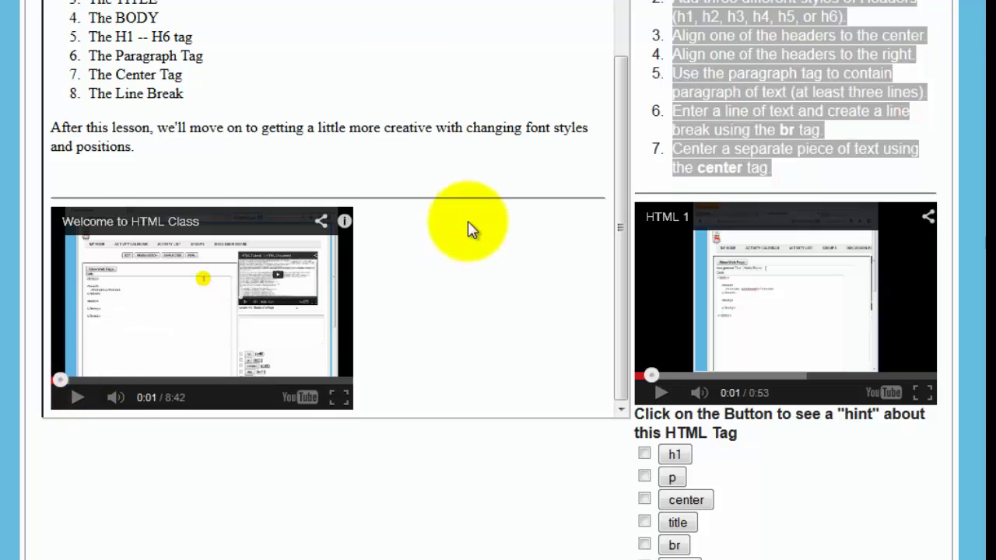
{"action": "scroll", "coordinate": [467, 221], "scroll_direction": "up", "scroll_amount": 4}
{"action": "scroll", "coordinate": [468, 220], "scroll_direction": "up", "scroll_amount": 1}
{"action": "scroll", "coordinate": [466, 227], "scroll_direction": "up", "scroll_amount": 2}
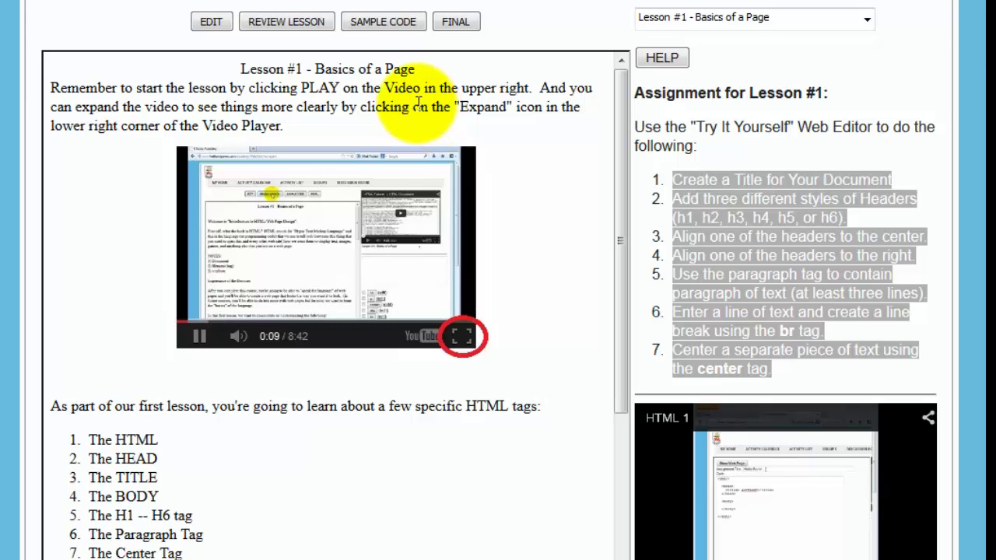
Step: Show the Lesson #1 sample code, preview its rendered page, and return to the code
{"action": "left_click", "coordinate": [400, 24]}
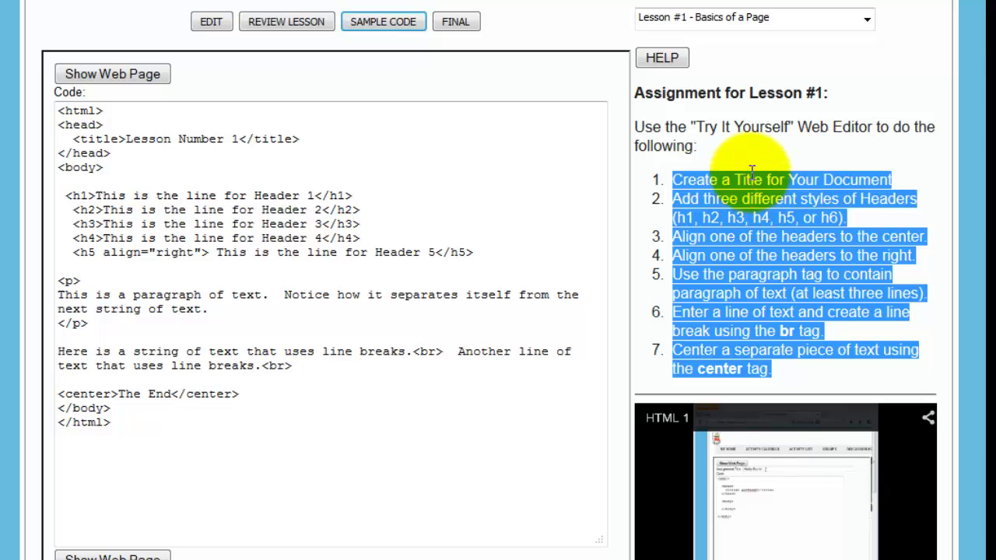
{"action": "left_click", "coordinate": [118, 80]}
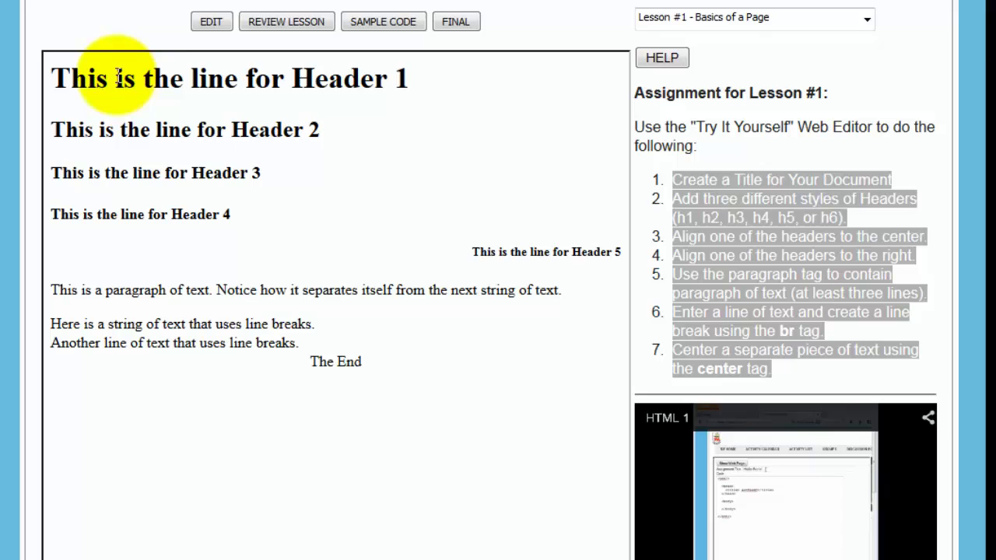
{"action": "left_click", "coordinate": [370, 26]}
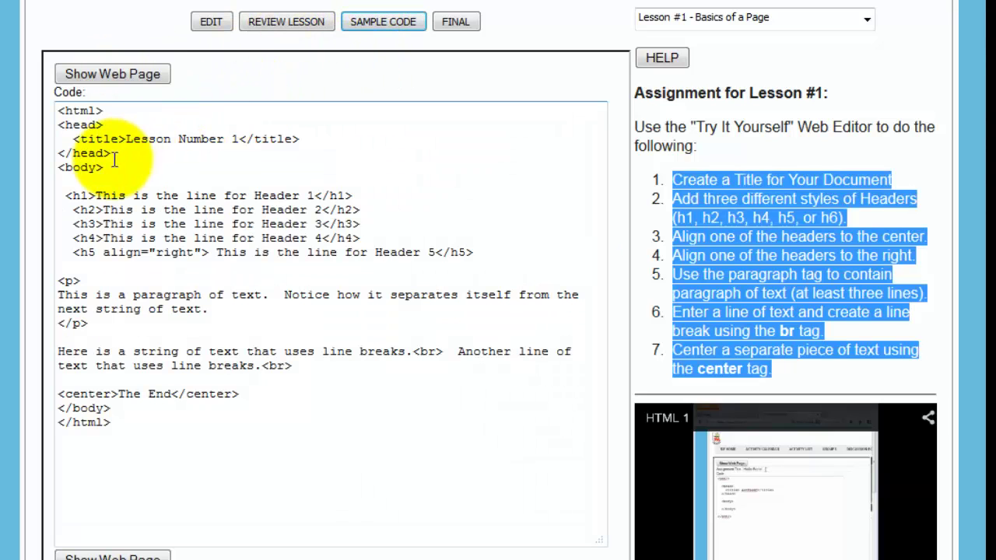
Step: Highlight the opening and closing h1 tags, then all five header lines h1–h5
{"action": "left_click_drag", "start_coordinate": [97, 195], "coordinate": [67, 195]}
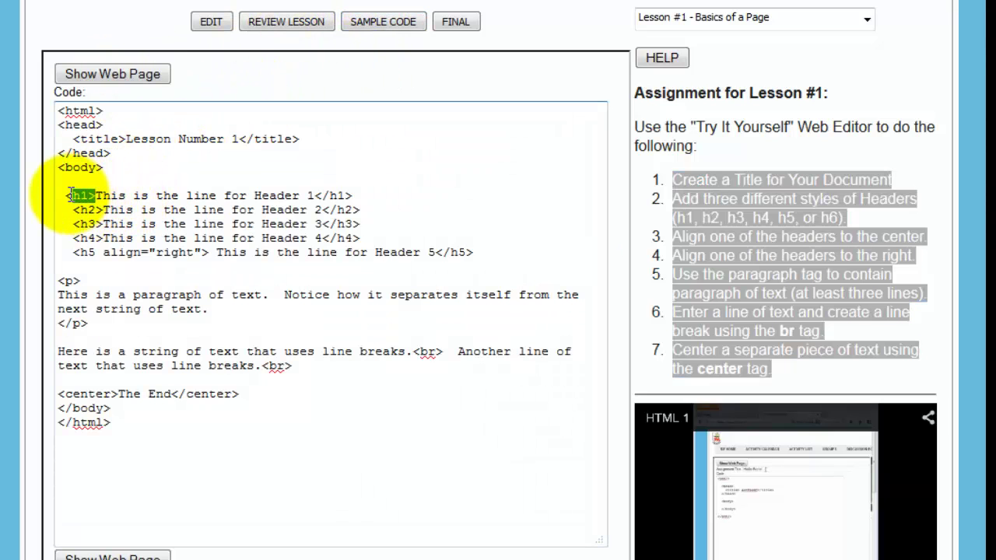
{"action": "left_click", "coordinate": [358, 195]}
{"action": "left_click_drag", "start_coordinate": [360, 196], "coordinate": [330, 195]}
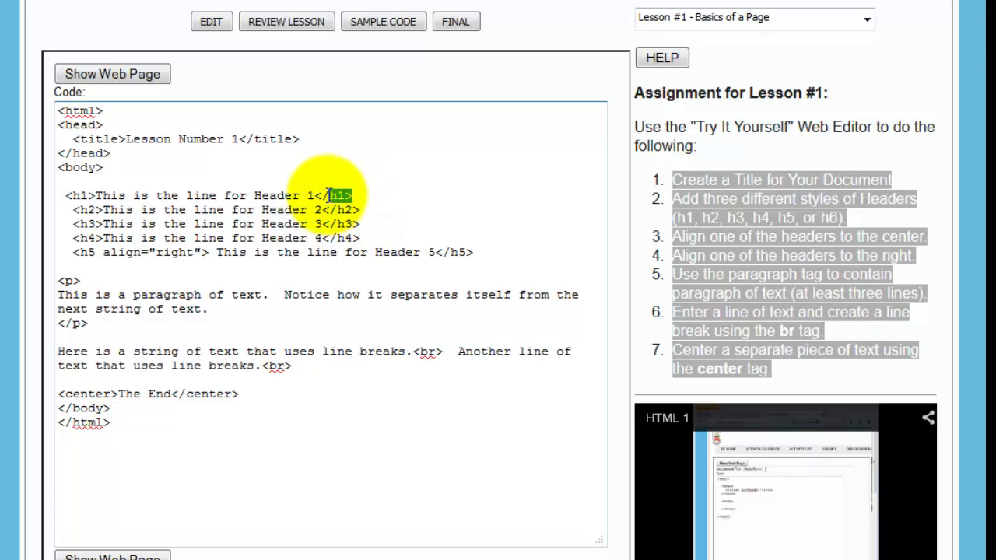
{"action": "left_click_drag", "start_coordinate": [474, 253], "coordinate": [47, 195]}
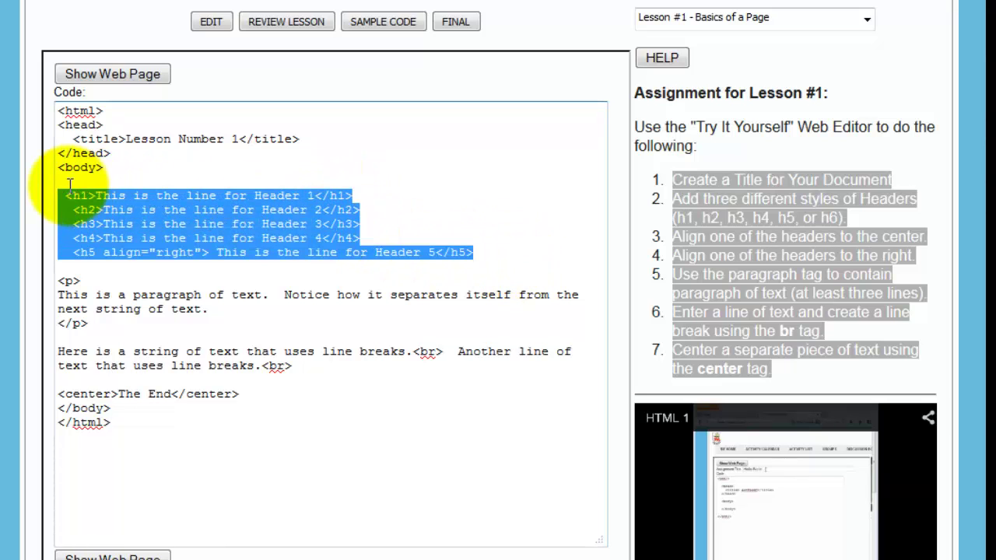
Step: Return to the practice editor with the Align this text line and clear the assignment highlight
{"action": "left_click", "coordinate": [211, 25]}
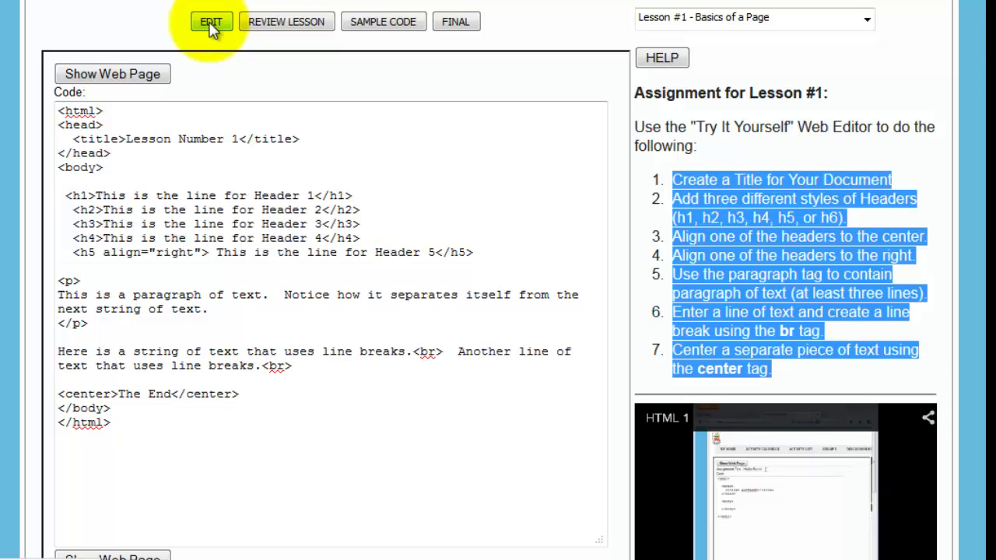
{"action": "scroll", "coordinate": [256, 92], "scroll_direction": "down", "scroll_amount": 2}
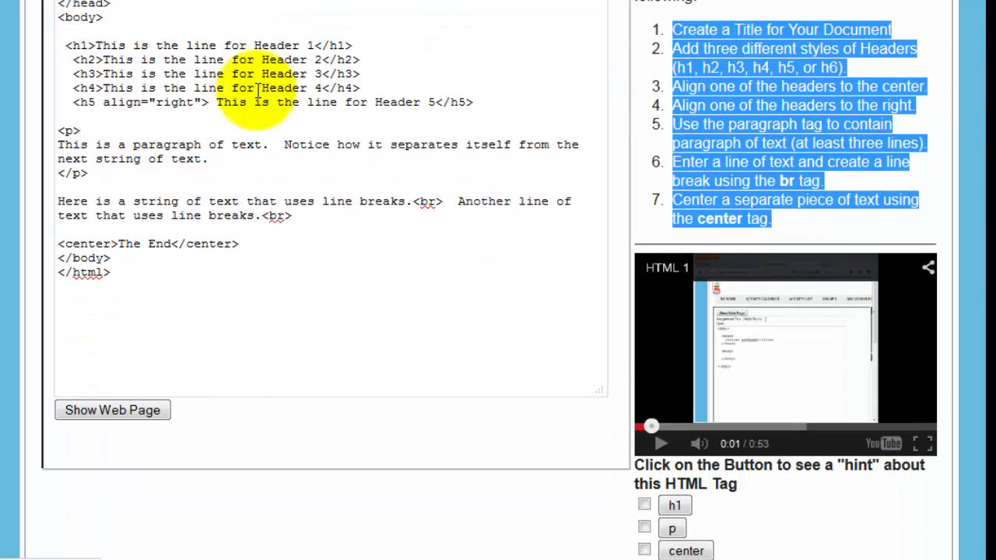
{"action": "scroll", "coordinate": [256, 89], "scroll_direction": "up", "scroll_amount": 2}
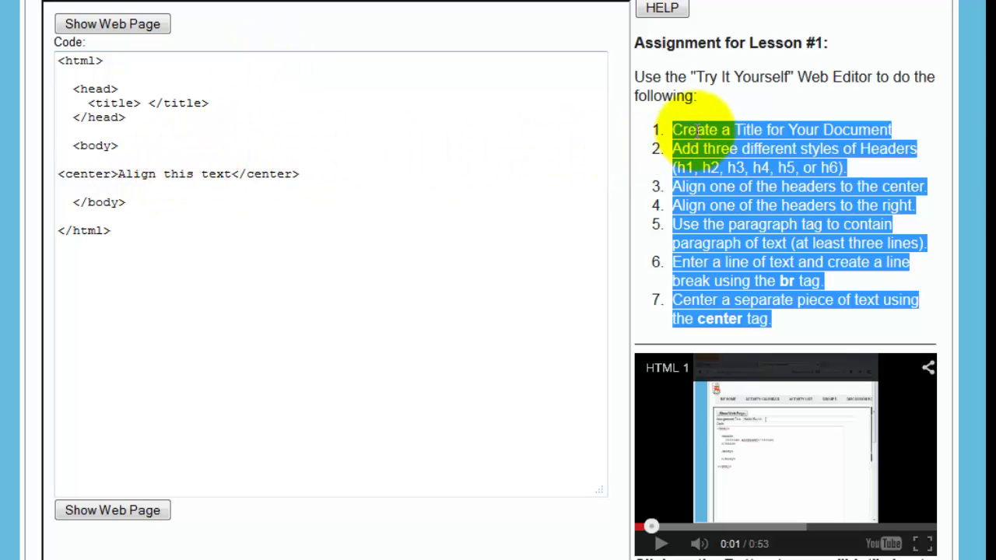
{"action": "left_click", "coordinate": [696, 262]}
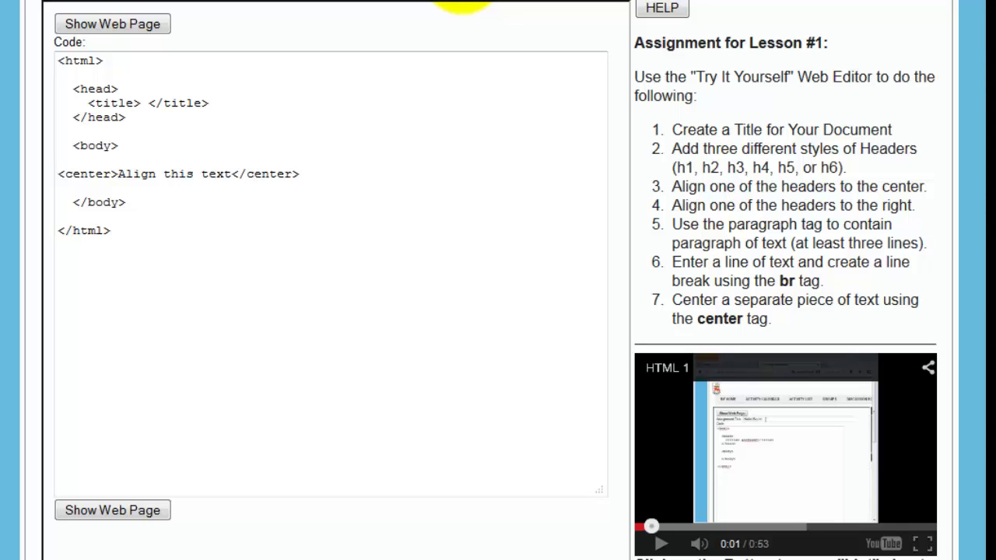
Step: Scroll to the tag hints and highlight the h1 hint text
{"action": "scroll", "coordinate": [643, 79], "scroll_direction": "down", "scroll_amount": 4}
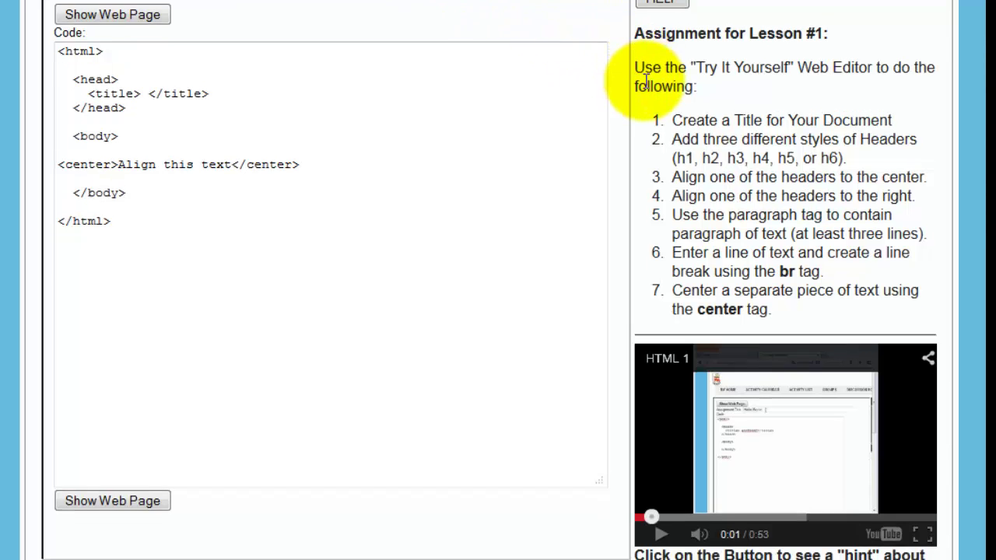
{"action": "scroll", "coordinate": [645, 84], "scroll_direction": "up", "scroll_amount": 3}
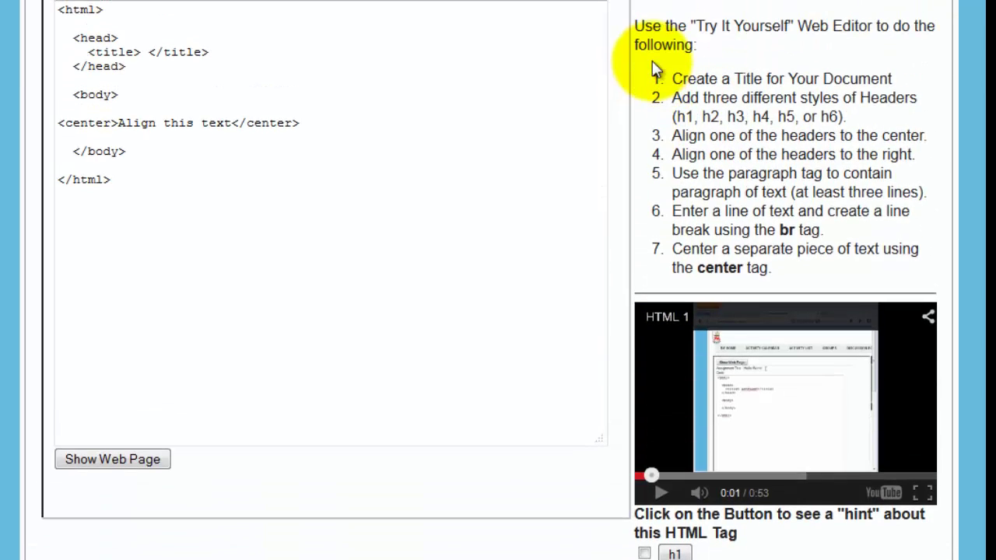
{"action": "scroll", "coordinate": [653, 68], "scroll_direction": "up", "scroll_amount": 1}
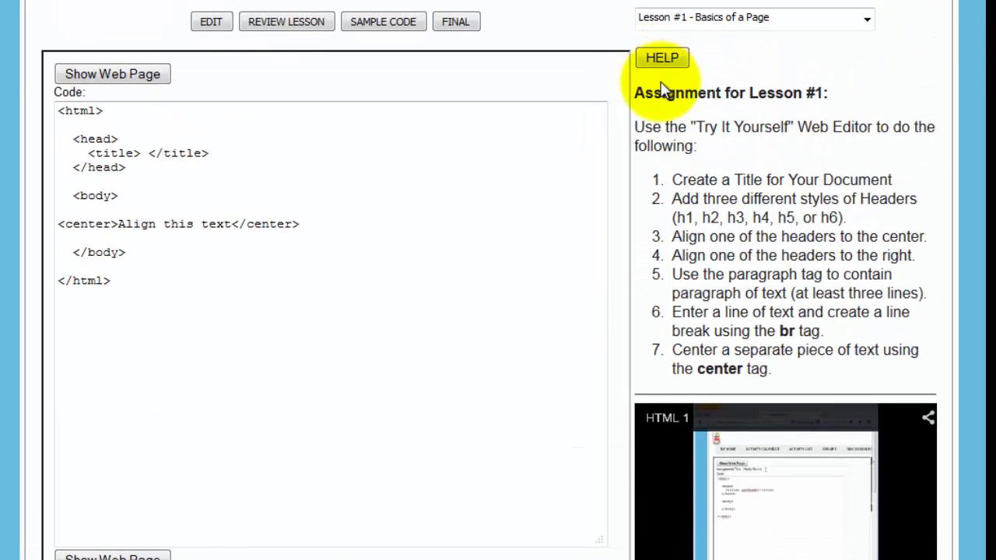
{"action": "scroll", "coordinate": [690, 121], "scroll_direction": "down", "scroll_amount": 3}
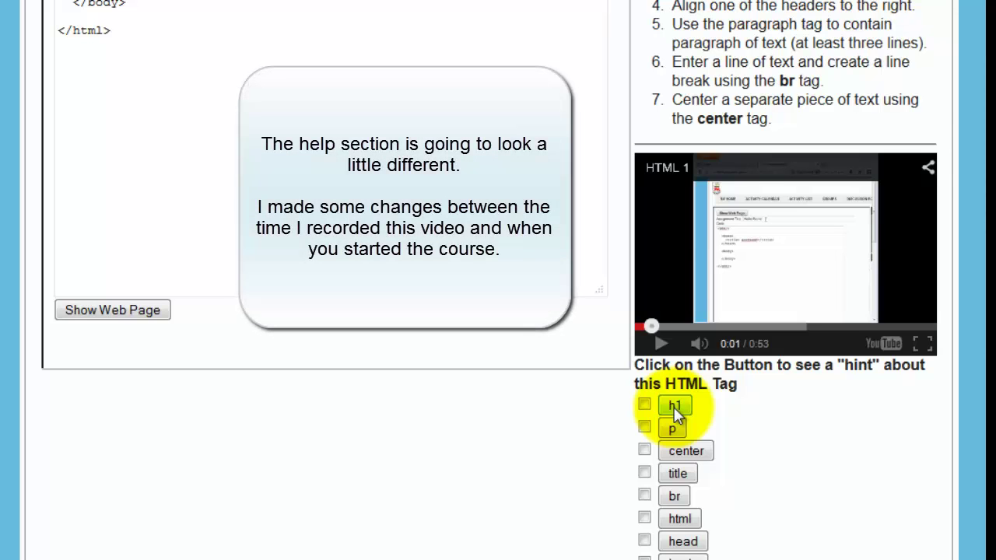
{"action": "scroll", "coordinate": [674, 407], "scroll_direction": "up", "scroll_amount": 3}
{"action": "scroll", "coordinate": [758, 203], "scroll_direction": "up", "scroll_amount": 5}
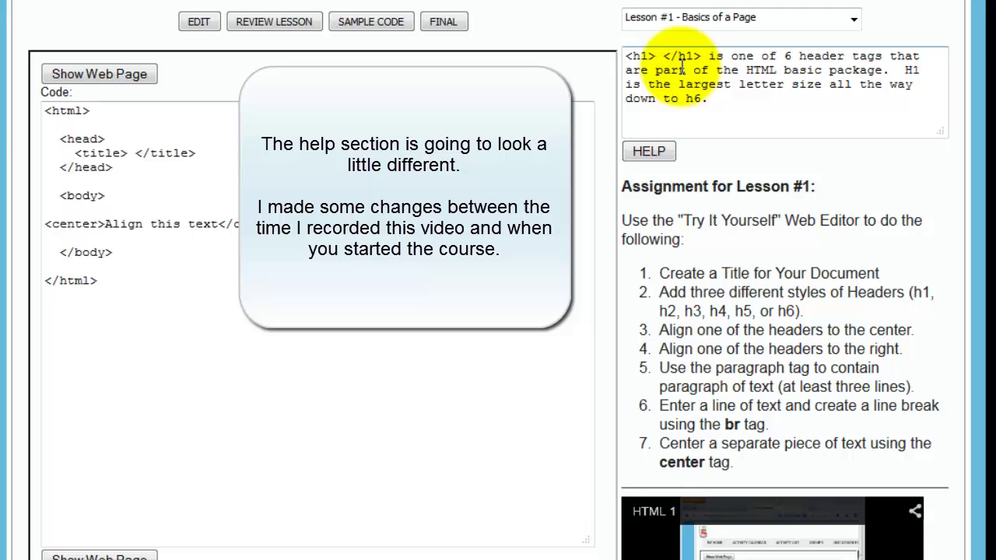
{"action": "left_click_drag", "start_coordinate": [632, 56], "coordinate": [721, 102]}
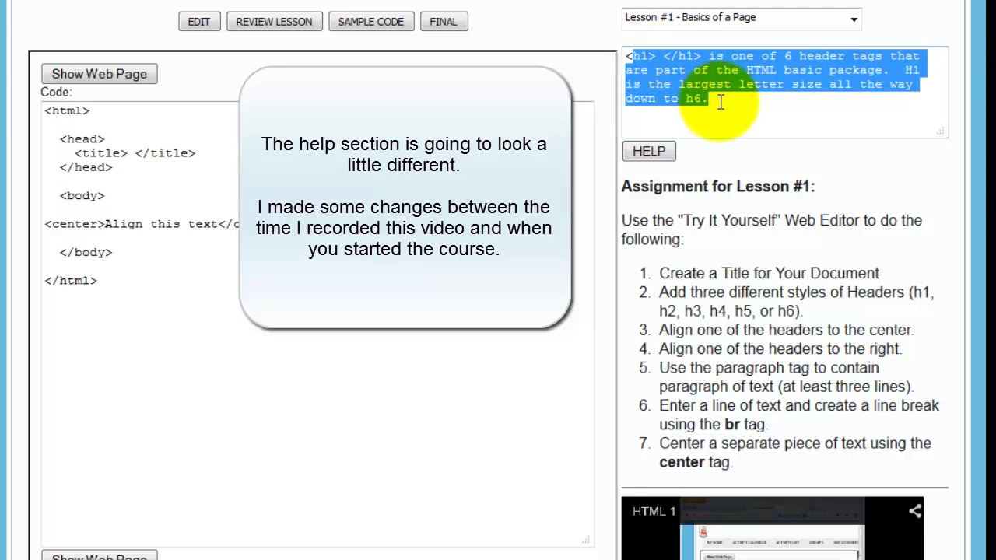
Step: Show the center tag hint and highlight its explanation in the help box
{"action": "scroll", "coordinate": [700, 116], "scroll_direction": "down", "scroll_amount": 5}
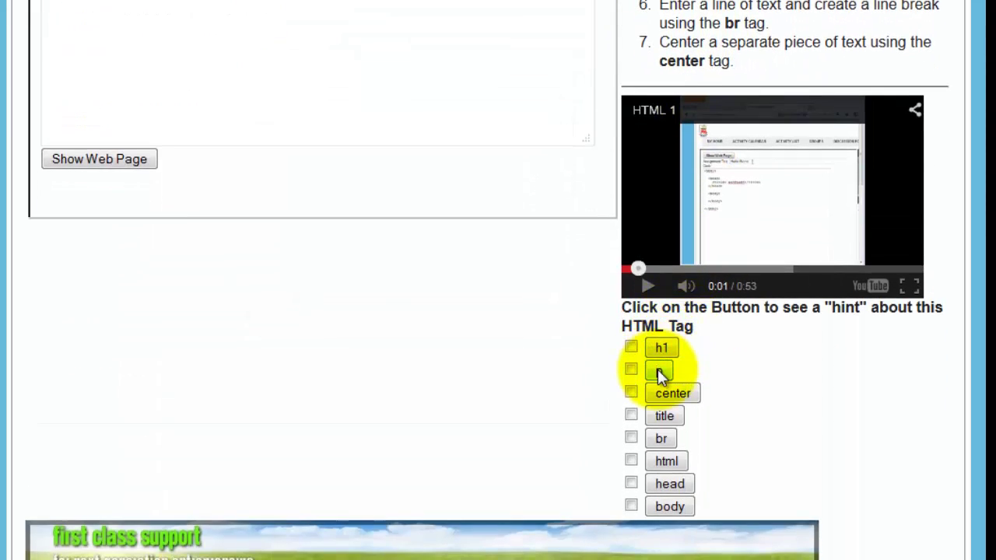
{"action": "left_click", "coordinate": [663, 394]}
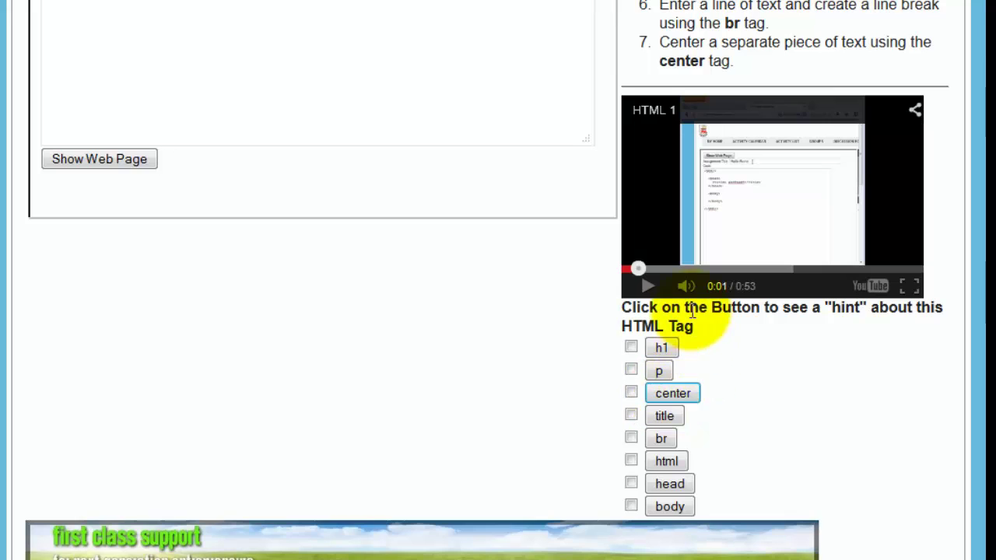
{"action": "scroll", "coordinate": [692, 312], "scroll_direction": "up", "scroll_amount": 5}
{"action": "left_click_drag", "start_coordinate": [677, 85], "coordinate": [627, 56]}
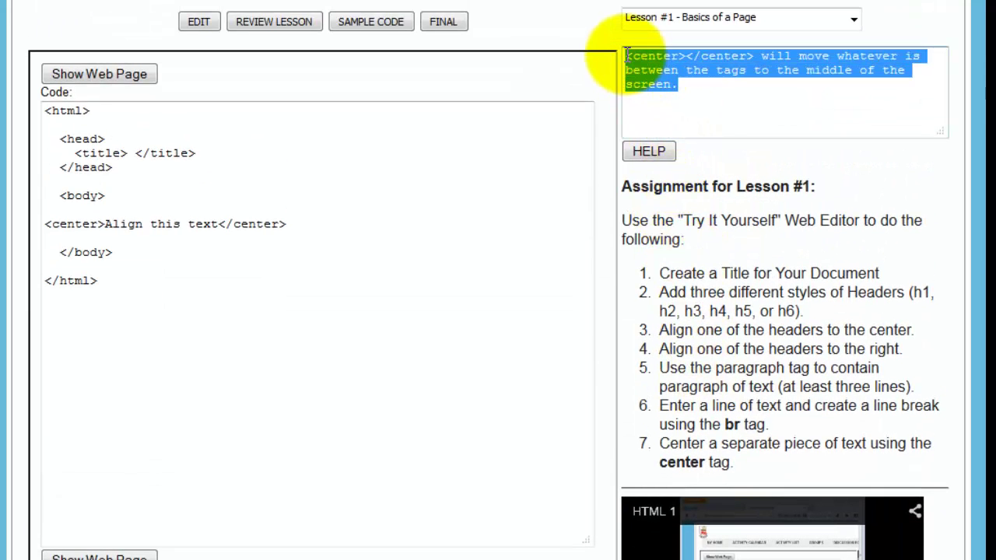
Step: Open a HELP message box and write the teacher, by name, that you can't remember how to center text
{"action": "left_click", "coordinate": [648, 151]}
{"action": "left_click", "coordinate": [714, 174]}
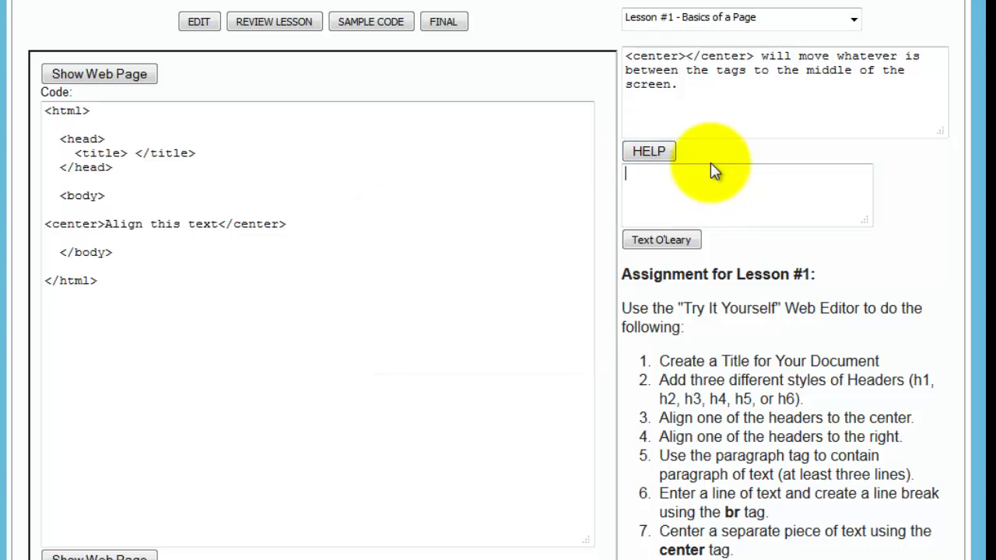
{"action": "type", "text": "mr. O'leary"}
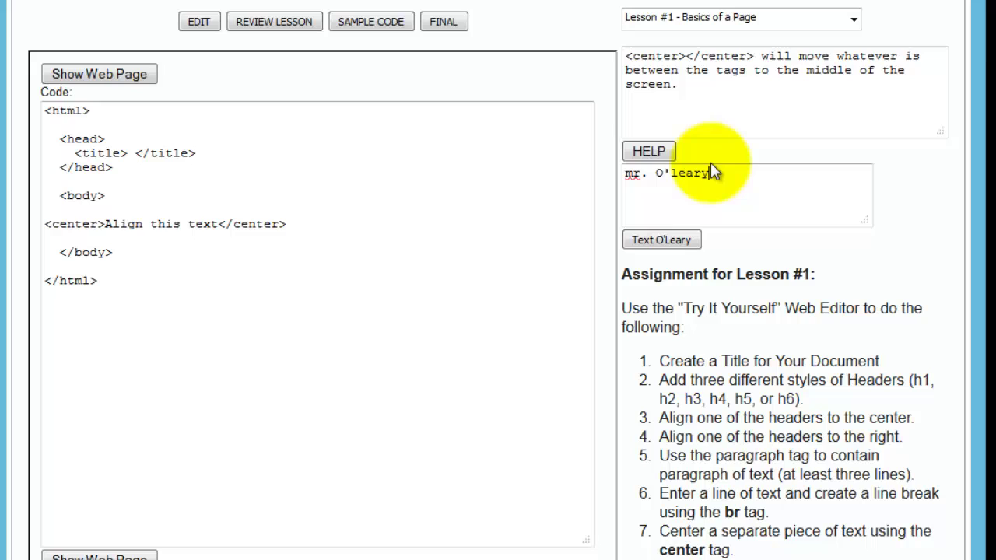
{"action": "type", "text": " I can't rememberr how"}
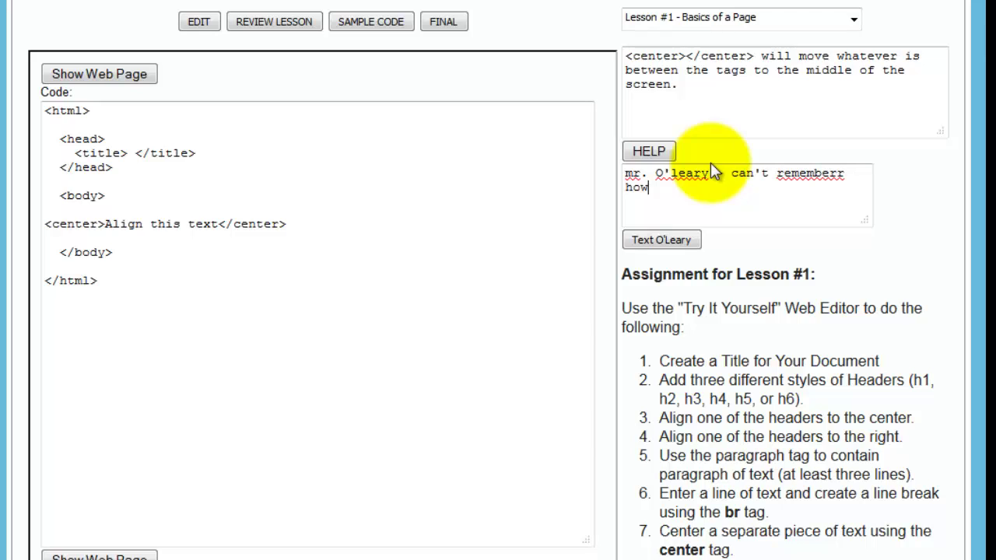
{"action": "type", "text": " to center text."}
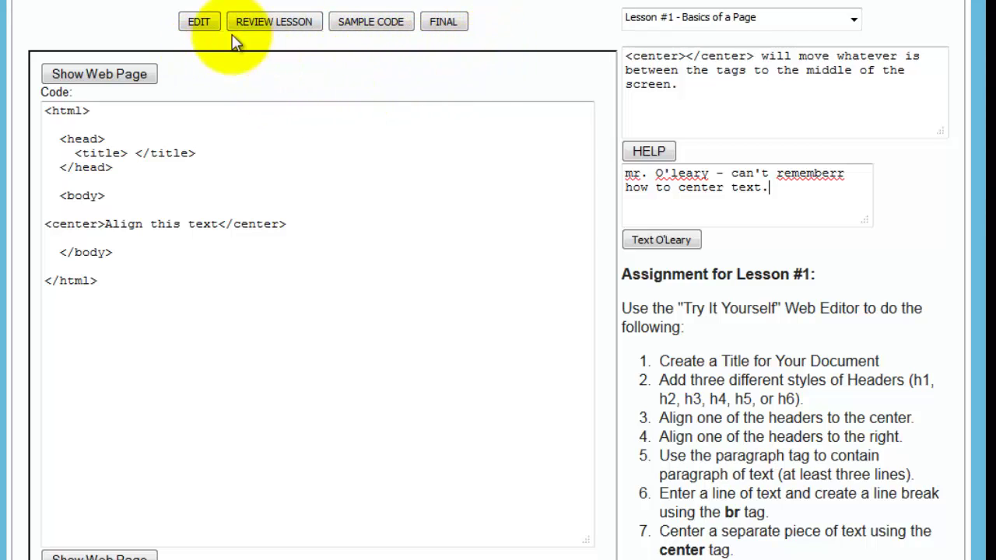
Step: Preview the editable practice code as a web page, then return to the Lesson #1 overview
{"action": "left_click", "coordinate": [198, 23]}
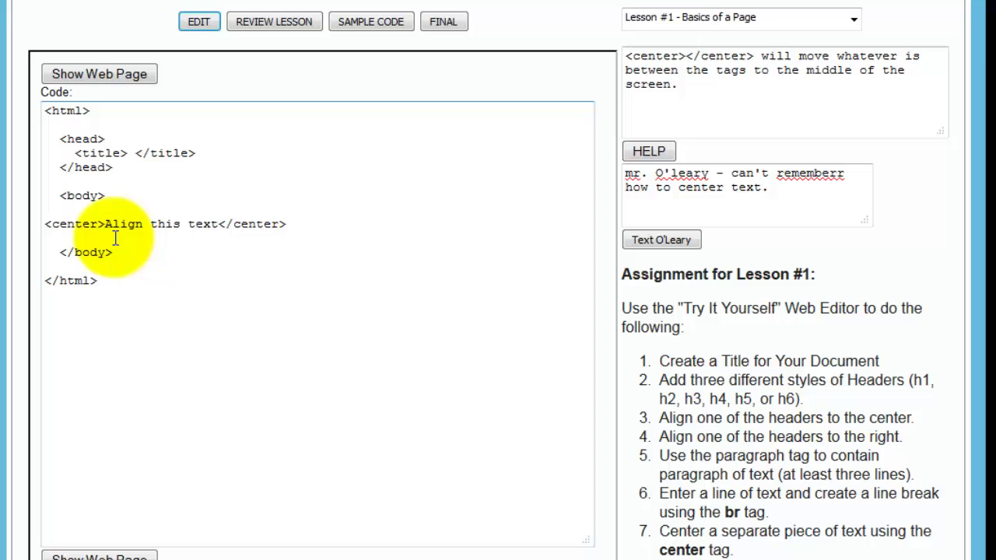
{"action": "left_click", "coordinate": [105, 75]}
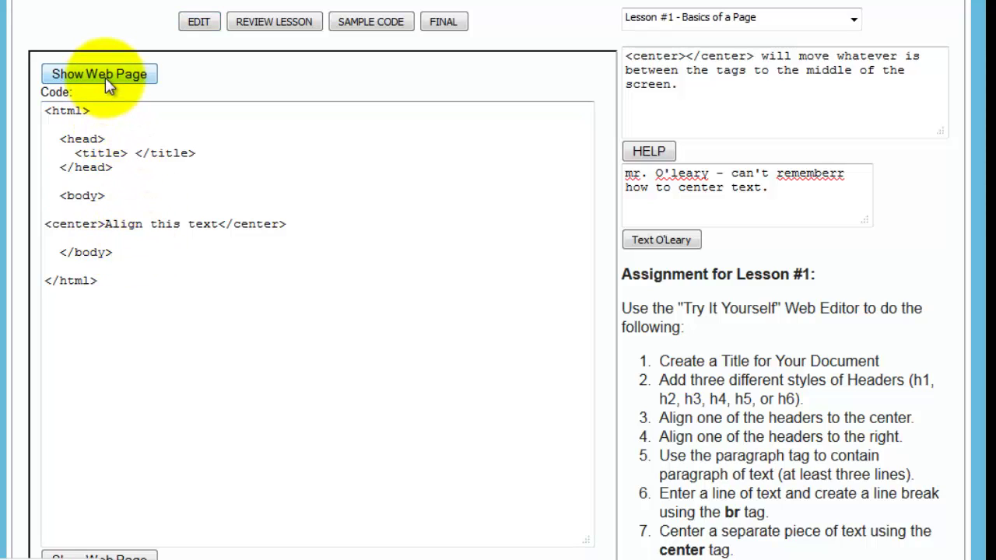
{"action": "left_click", "coordinate": [255, 28]}
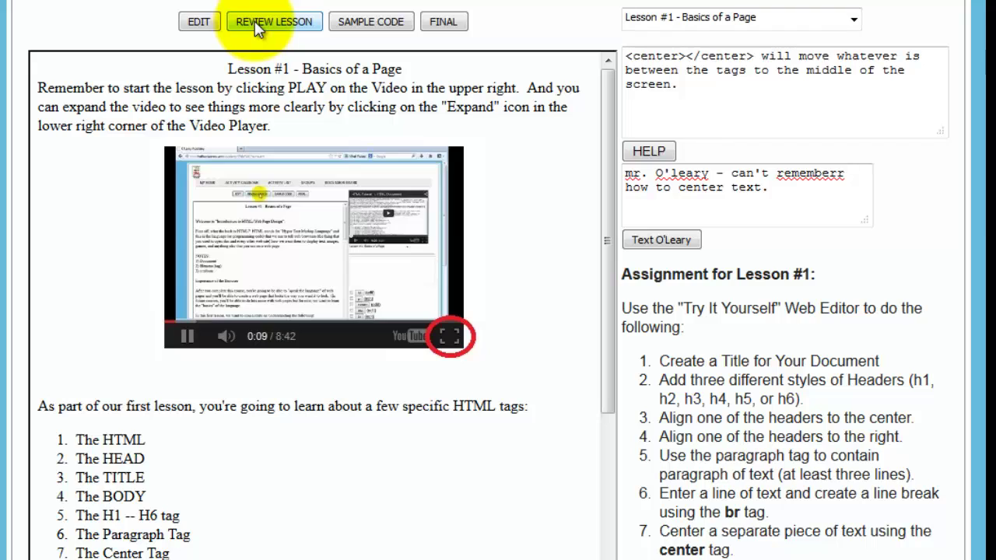
Step: Select the whole sample code and render it, showing five headers, a paragraph and a centered The End
{"action": "left_click", "coordinate": [370, 23]}
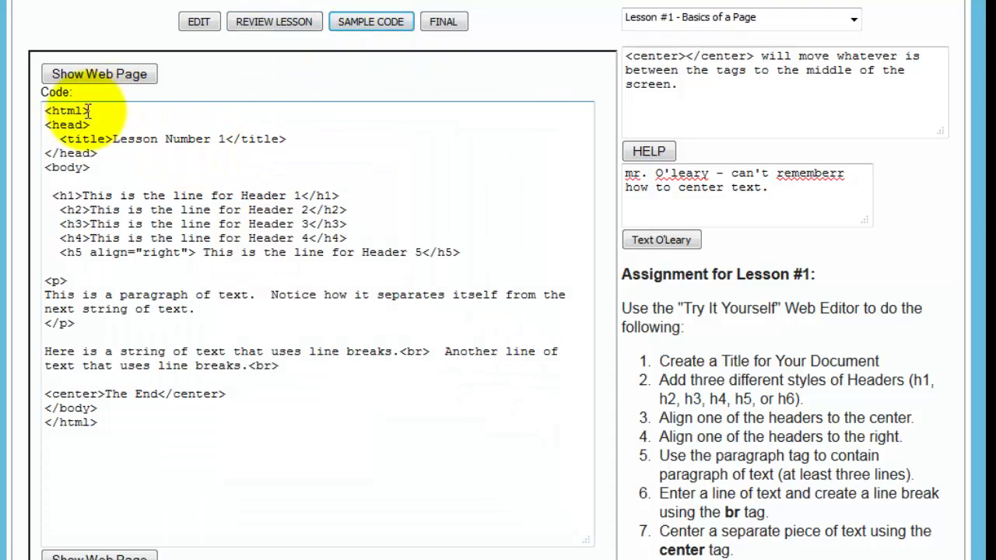
{"action": "left_click_drag", "start_coordinate": [51, 111], "coordinate": [195, 418]}
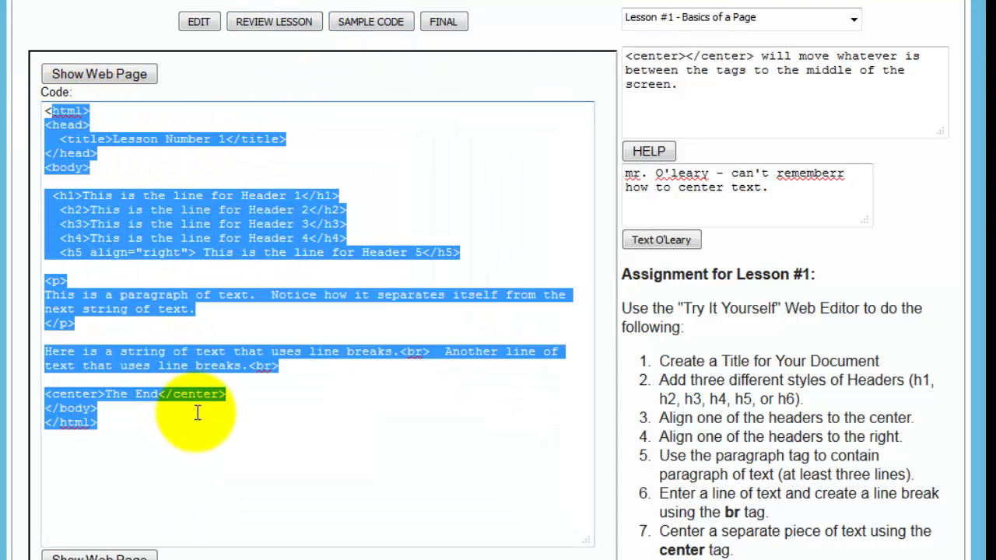
{"action": "left_click", "coordinate": [117, 74]}
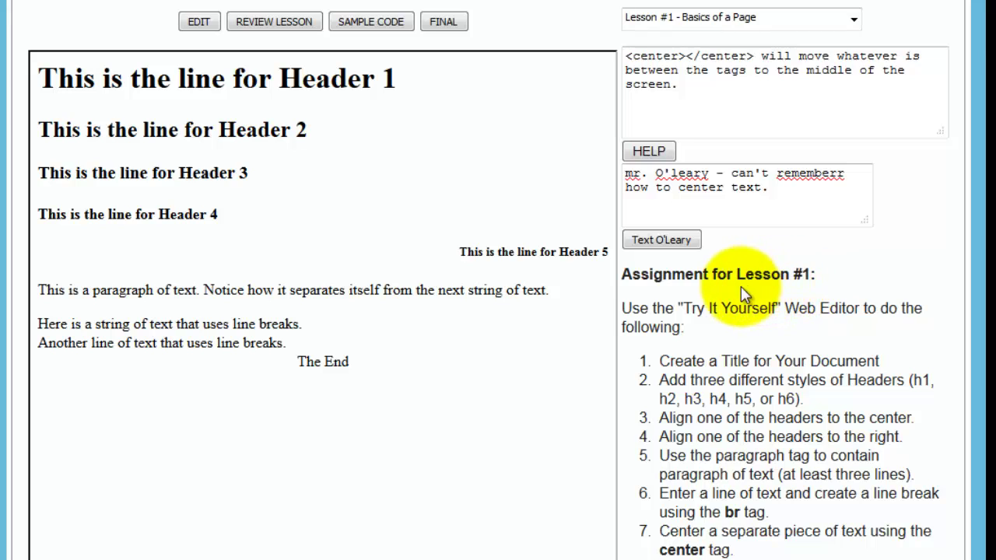
{"action": "left_click_drag", "start_coordinate": [788, 194], "coordinate": [596, 173]}
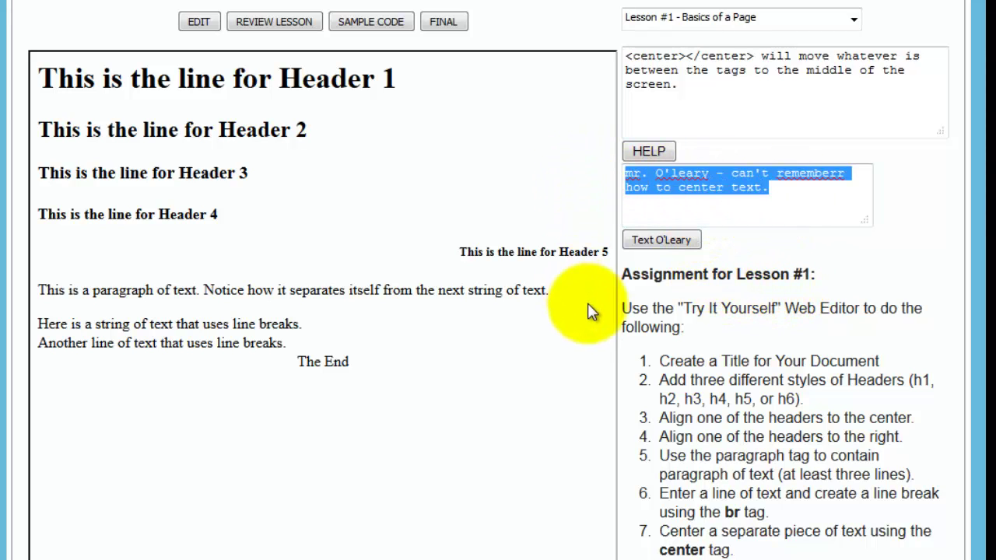